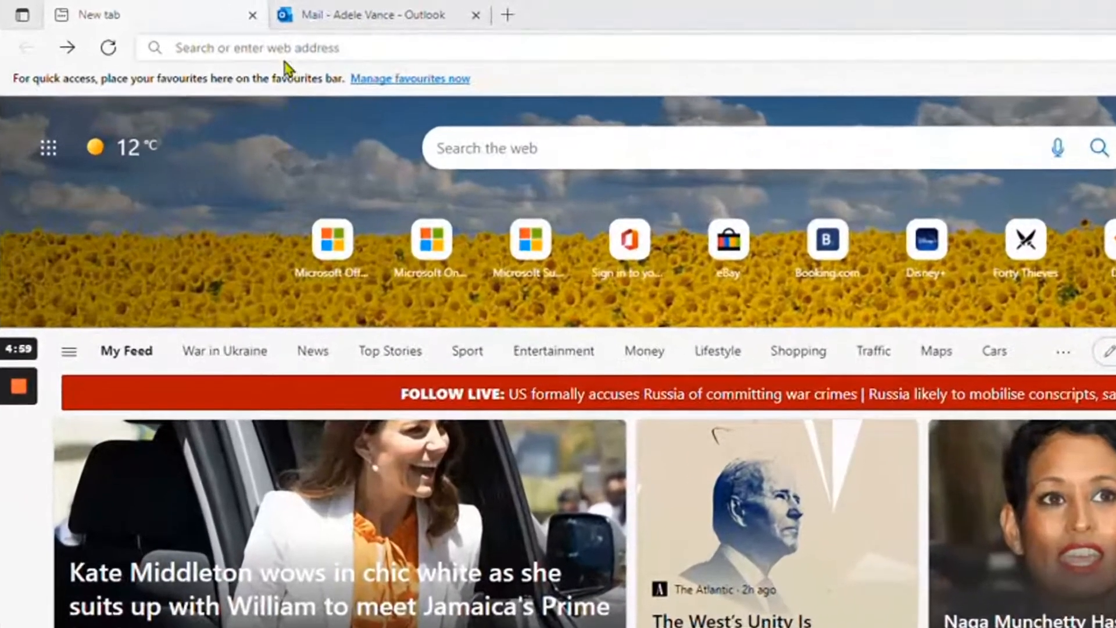
Step: Go to portal.office.com and launch Planner from the Microsoft 365 apps
{"action": "left_click", "coordinate": [235, 35]}
{"action": "type", "text": "portal.office.com"}
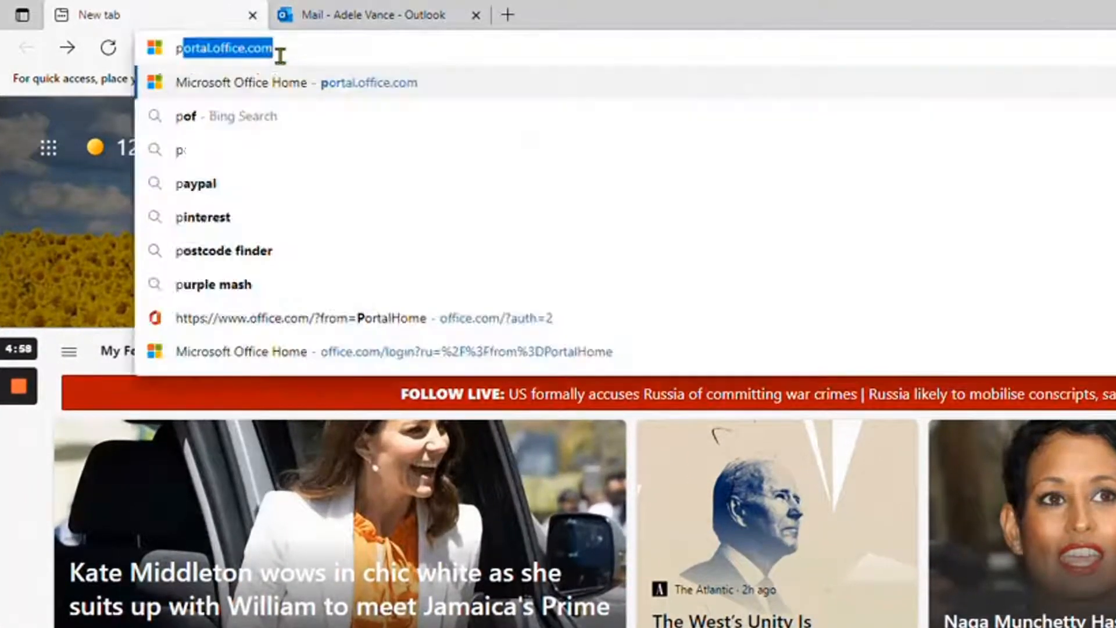
{"action": "key", "text": "Return"}
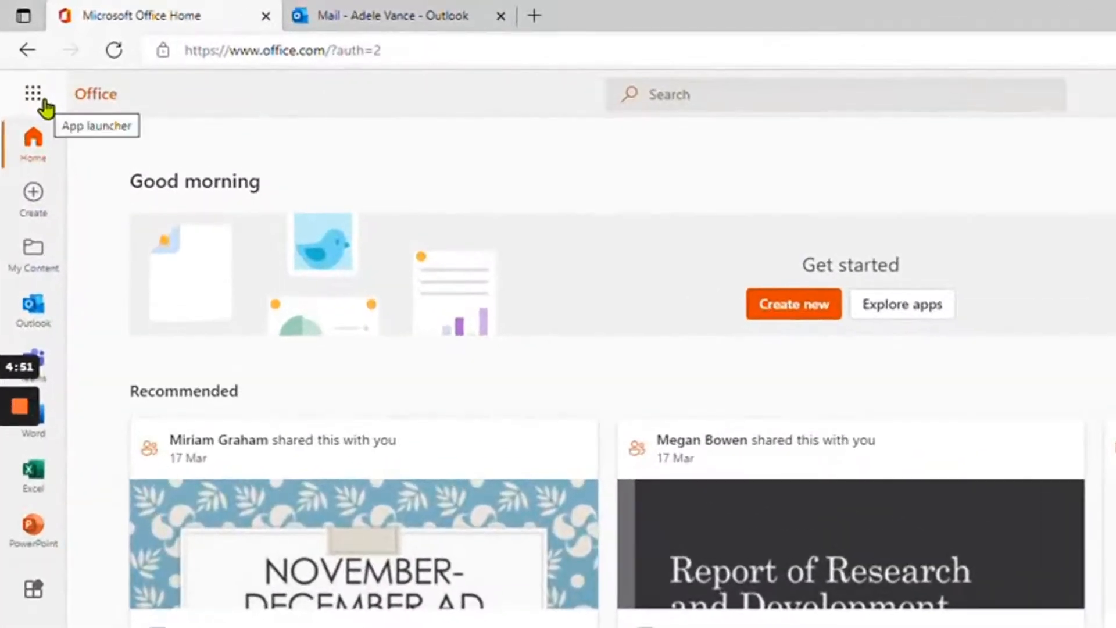
{"action": "left_click", "coordinate": [74, 59]}
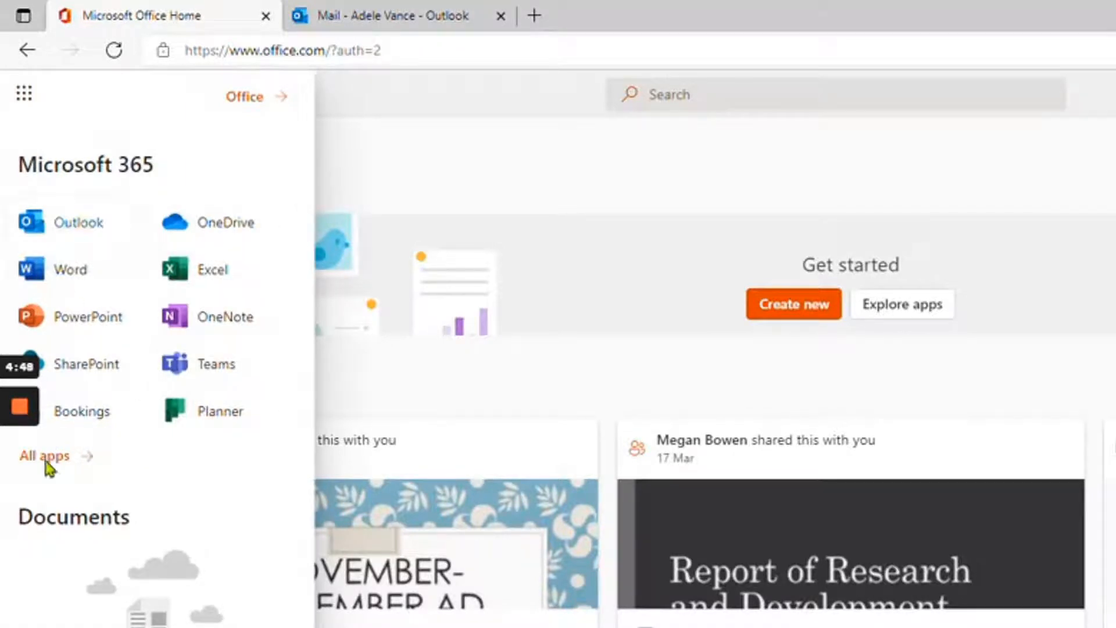
{"action": "left_click", "coordinate": [207, 413]}
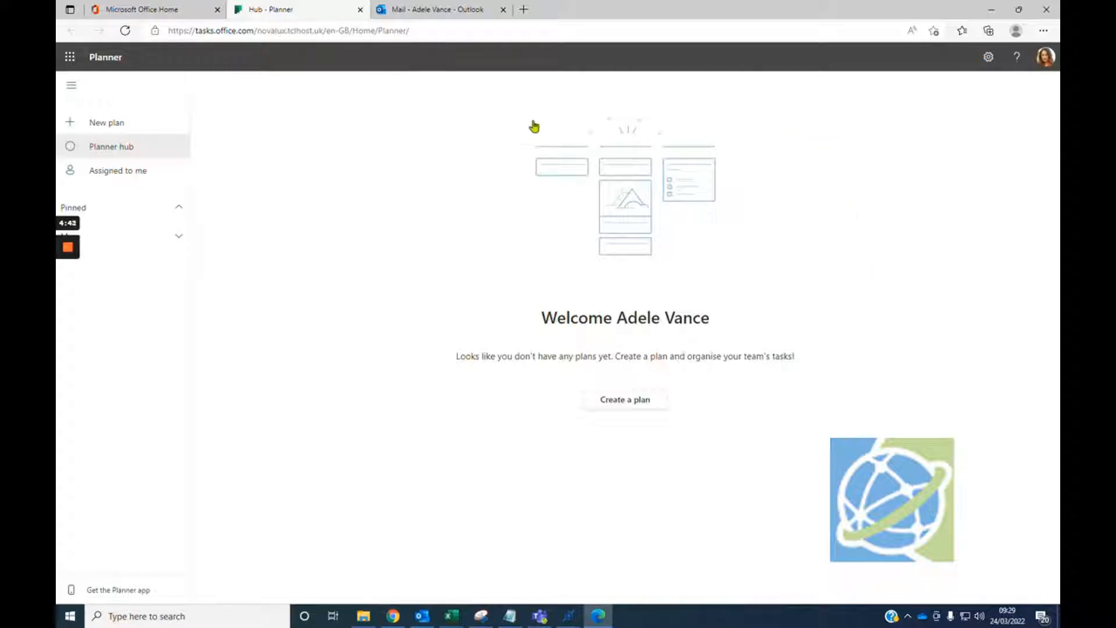
Step: Start a new plan named Project 1 with its privacy set to Private
{"action": "left_click", "coordinate": [628, 406]}
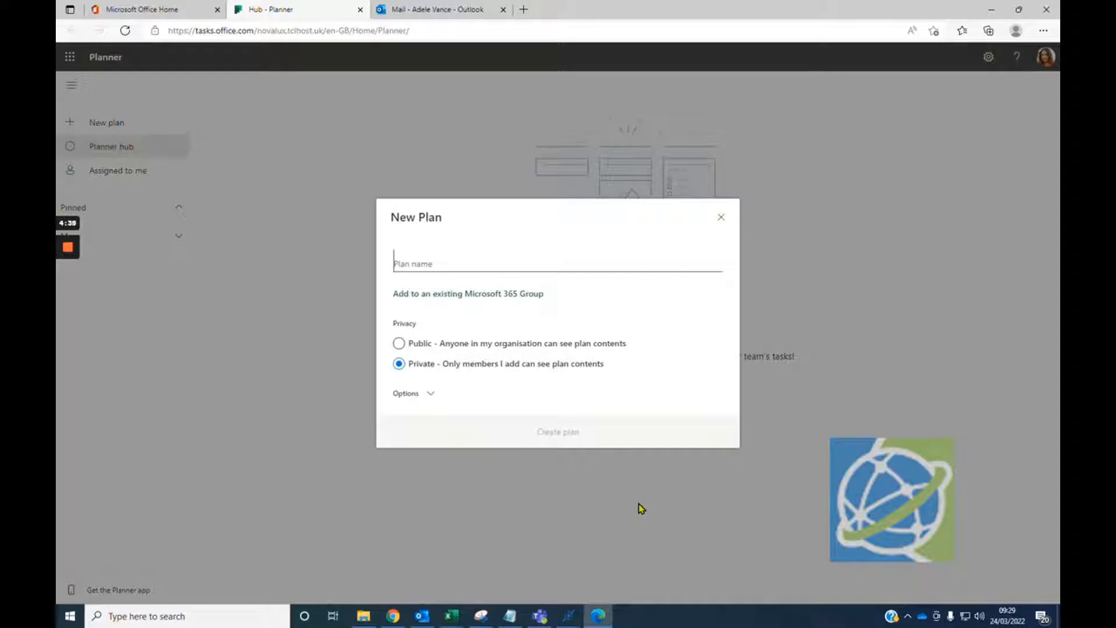
{"action": "type", "text": "Project"}
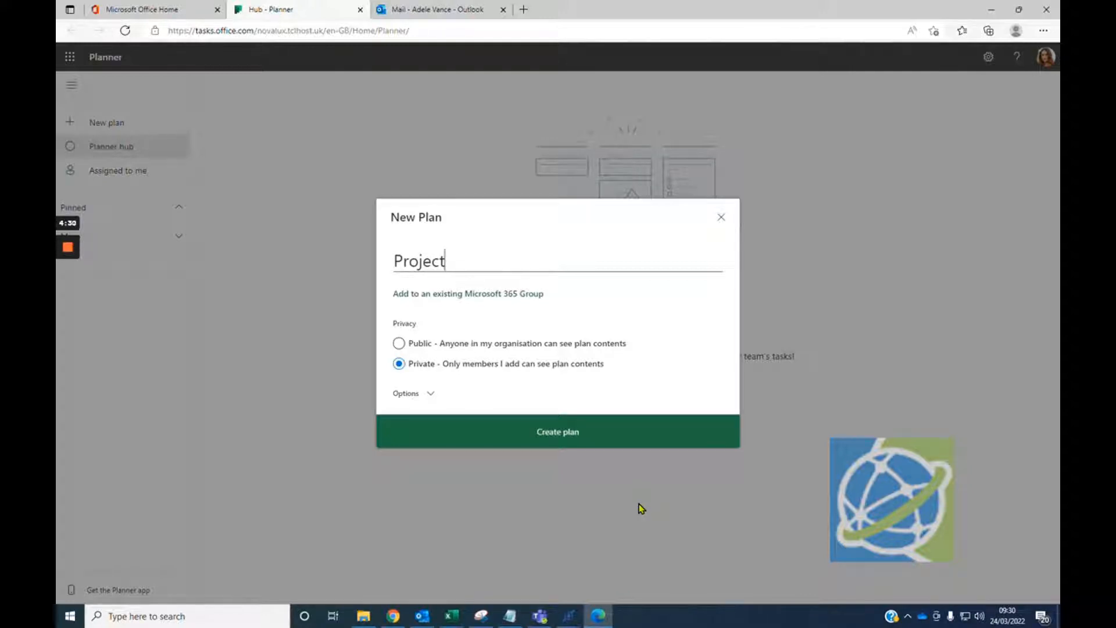
{"action": "type", "text": "1"}
{"action": "left_click", "coordinate": [607, 345]}
{"action": "left_click", "coordinate": [509, 365]}
Step: Enter a group description beginning "Project for" in the plan options and create the plan
{"action": "left_click", "coordinate": [430, 394]}
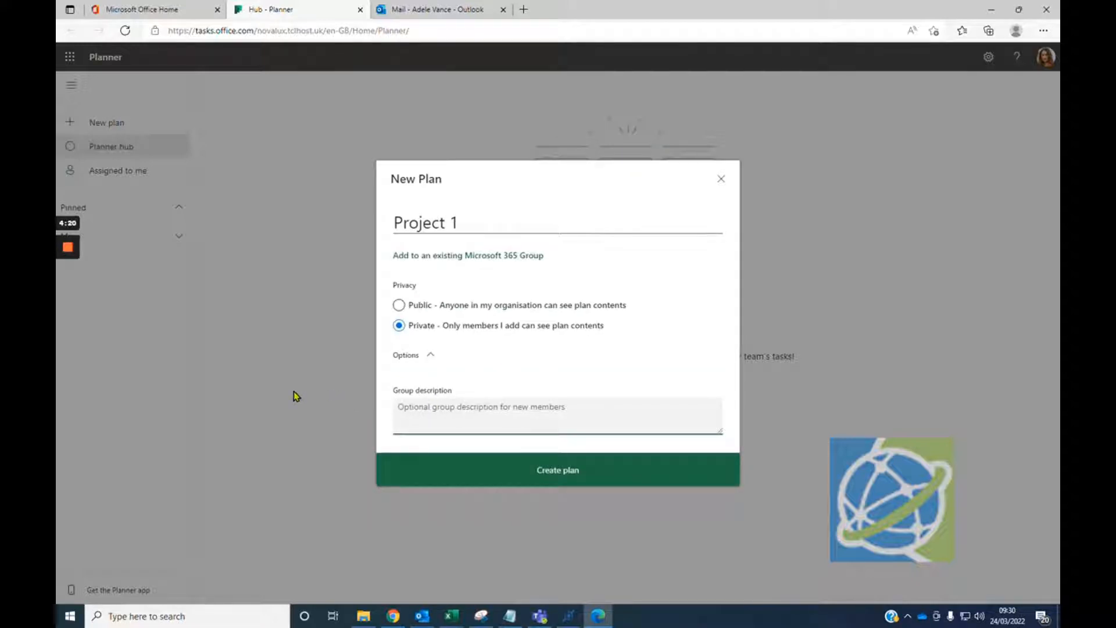
{"action": "type", "text": "Project for"}
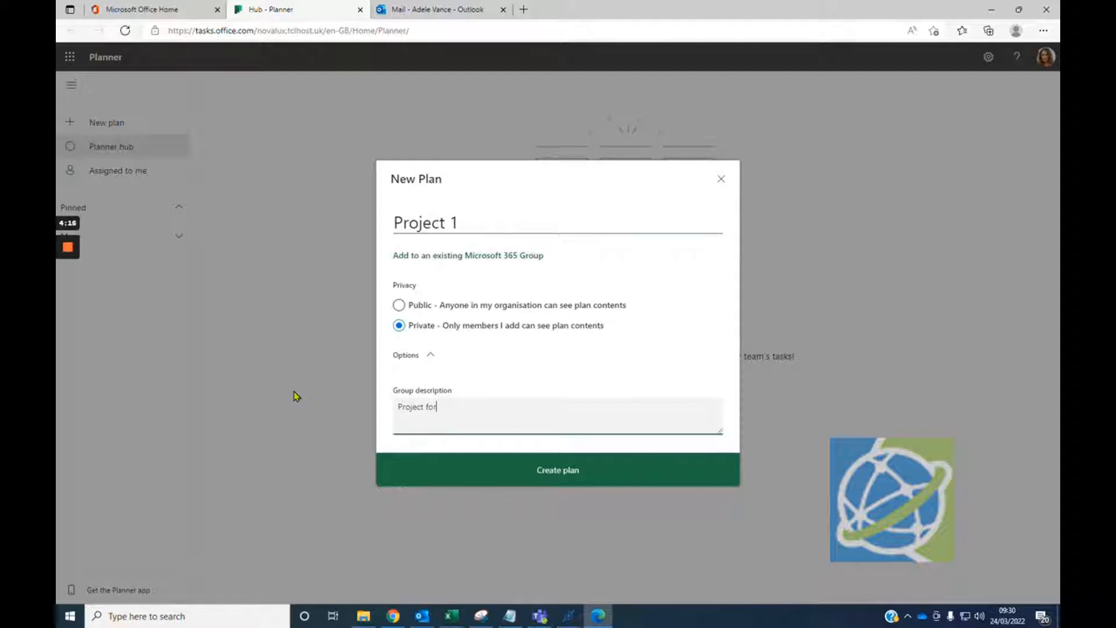
{"action": "type", "text": " ne"}
{"action": "left_click", "coordinate": [606, 463]}
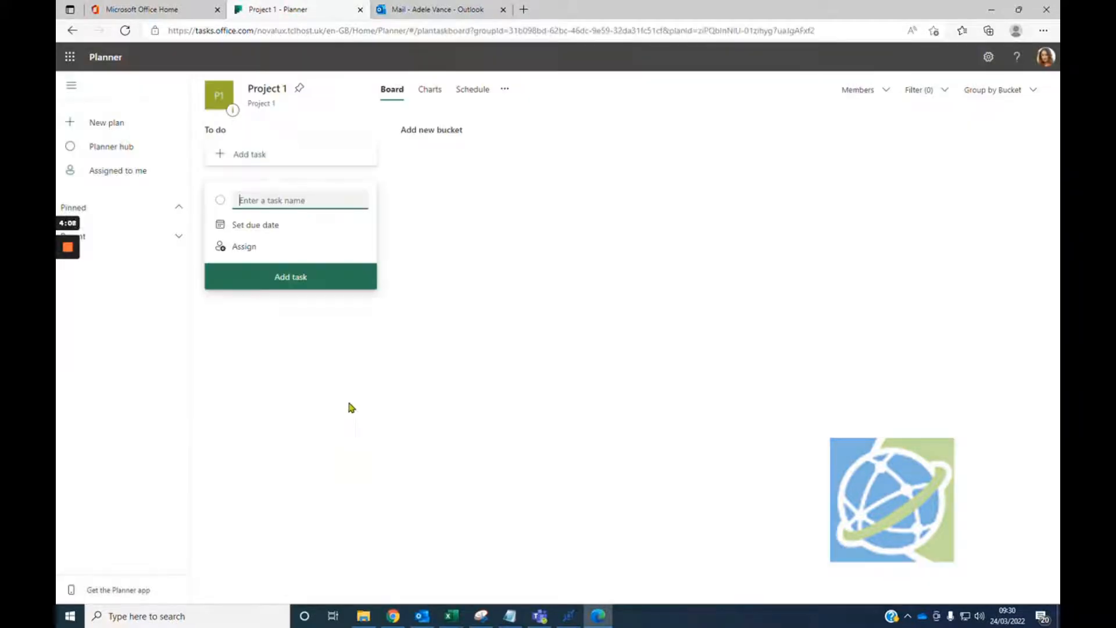
Step: Add a task named Friday to the To do bucket, due 01/04 and assigned to the signed-in plan member
{"action": "left_click", "coordinate": [347, 410]}
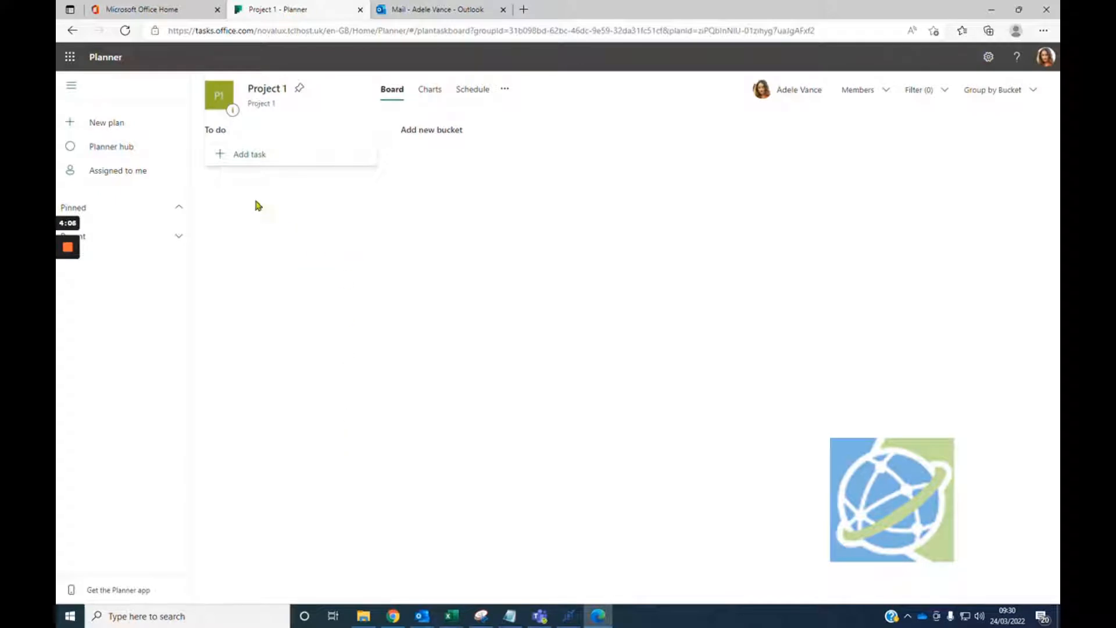
{"action": "left_click", "coordinate": [239, 155]}
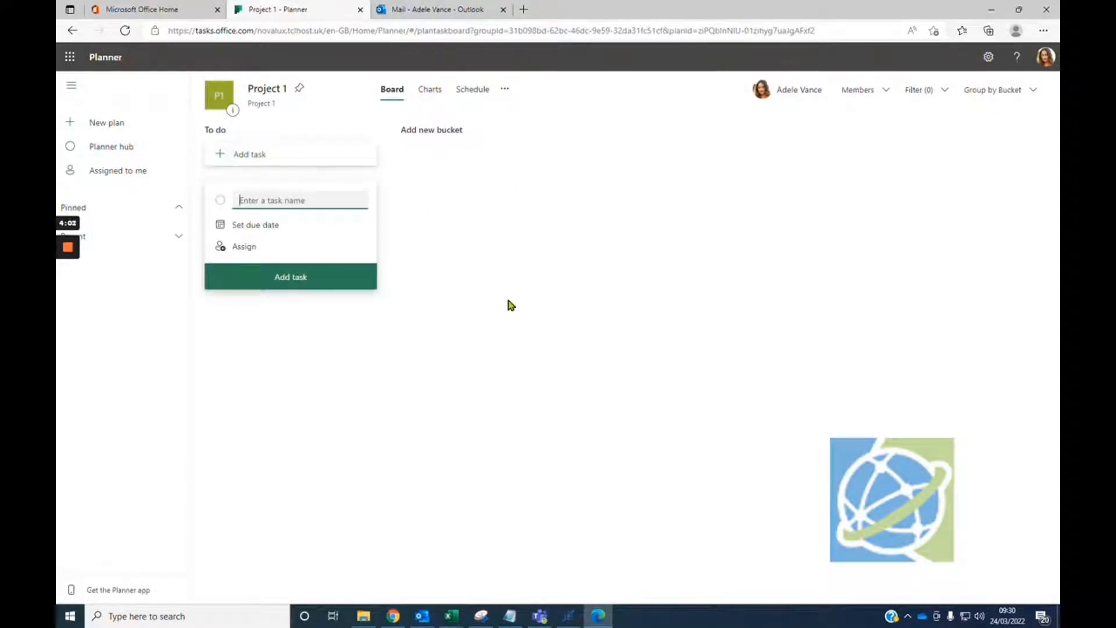
{"action": "type", "text": "Friday"}
{"action": "left_click", "coordinate": [259, 225]}
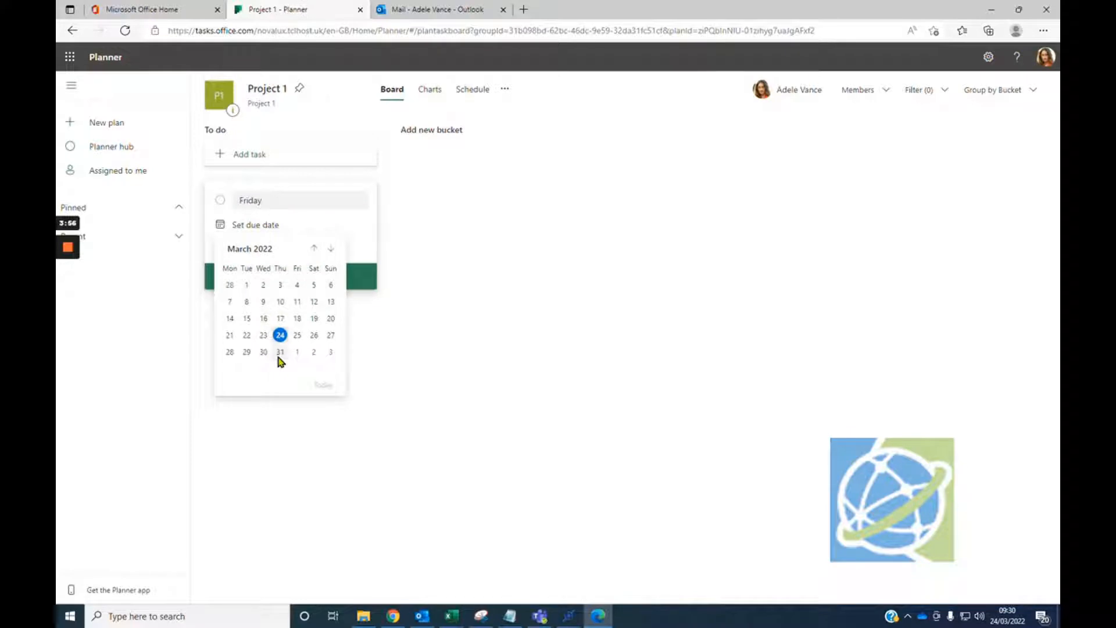
{"action": "left_click", "coordinate": [297, 352]}
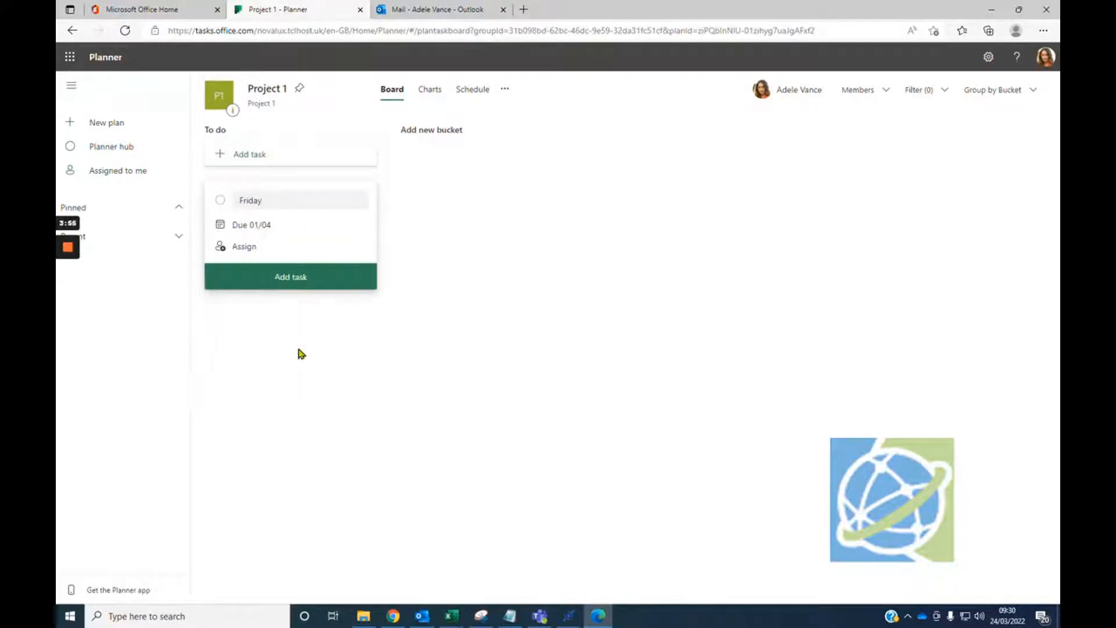
{"action": "left_click", "coordinate": [244, 250]}
{"action": "left_click", "coordinate": [255, 321]}
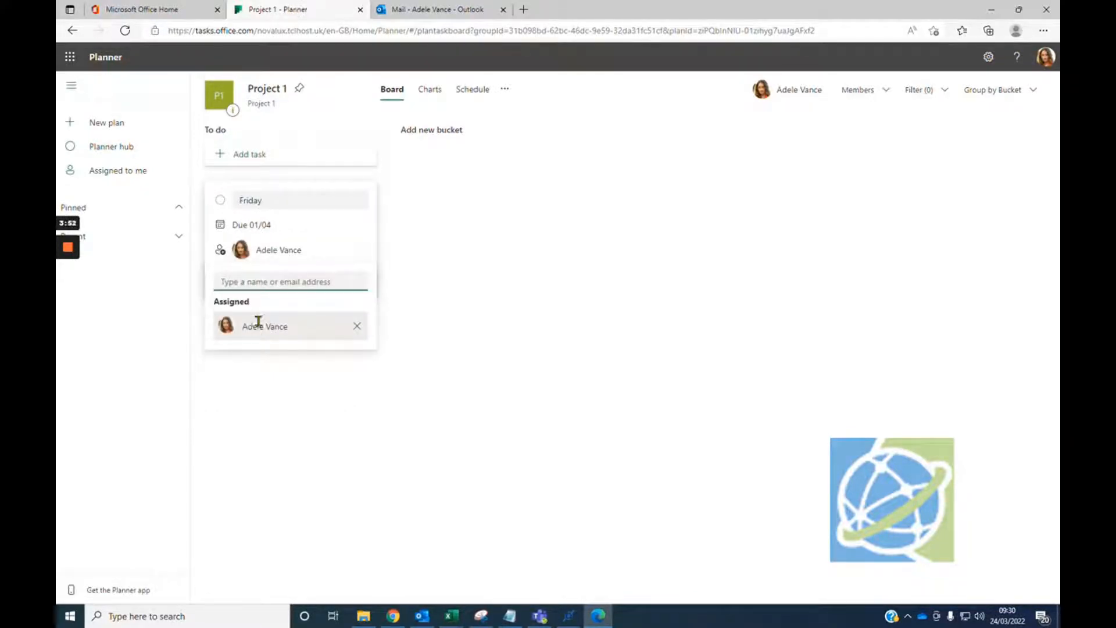
{"action": "left_click", "coordinate": [432, 278]}
{"action": "left_click", "coordinate": [314, 287]}
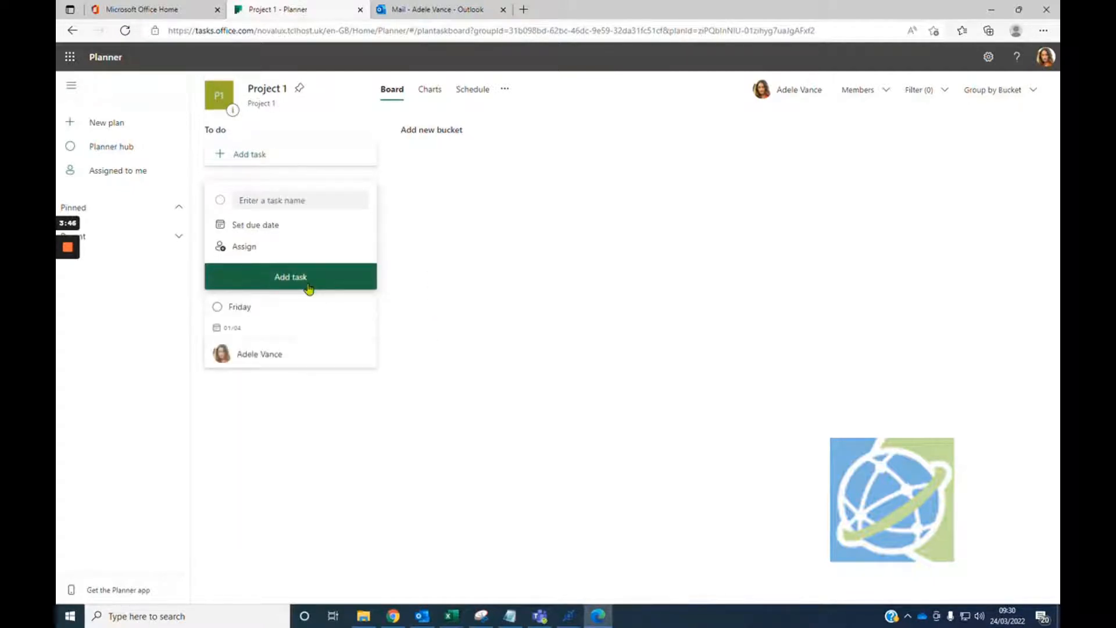
Step: Dismiss the blank task form and open the details of the Friday task
{"action": "left_click", "coordinate": [237, 308]}
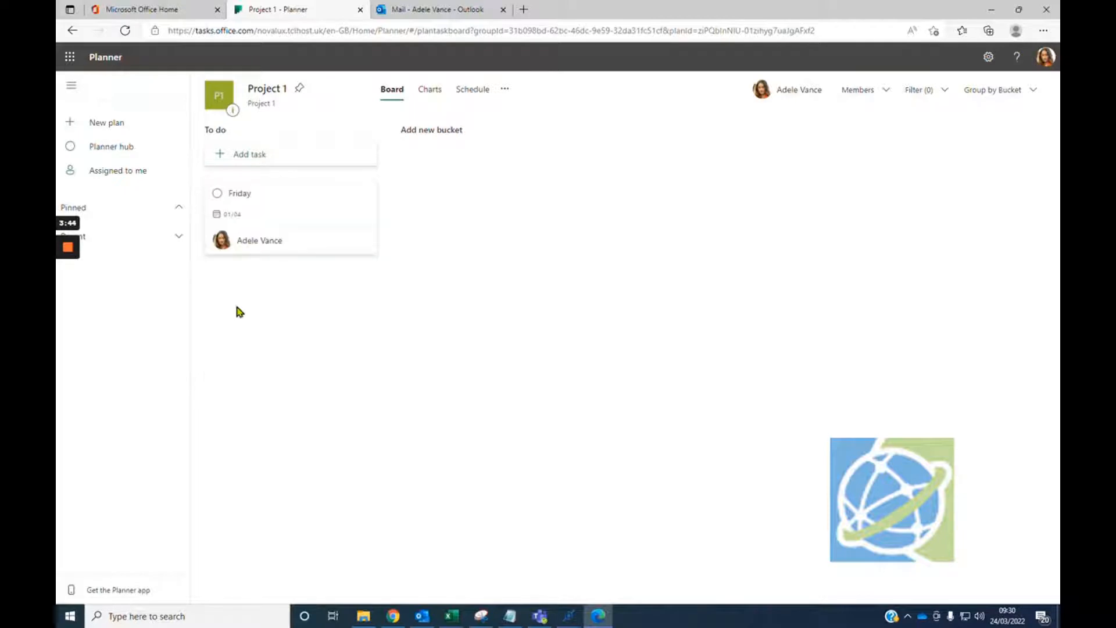
{"action": "left_click", "coordinate": [243, 193]}
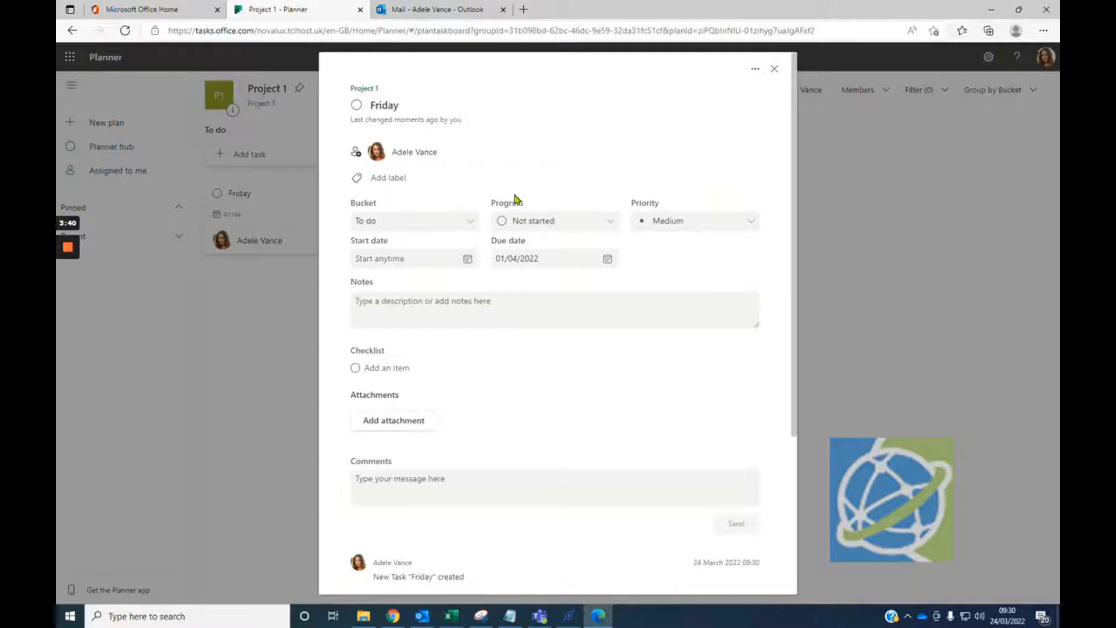
Step: Switch the Friday task's progress to In progress and back to Not started
{"action": "left_click", "coordinate": [589, 222]}
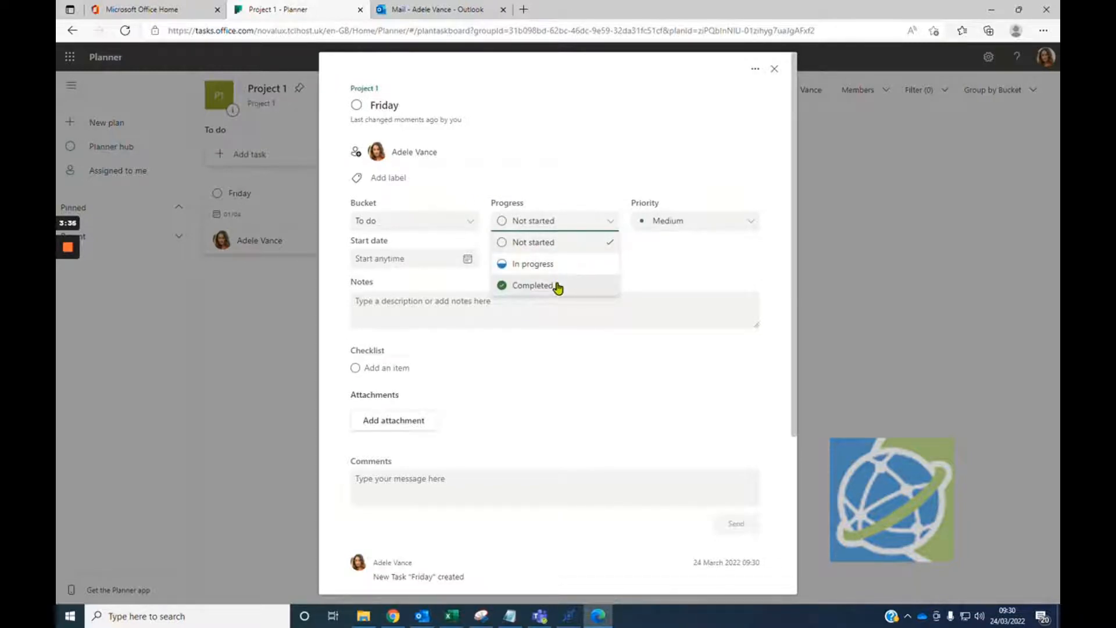
{"action": "left_click", "coordinate": [559, 265]}
{"action": "left_click", "coordinate": [596, 226]}
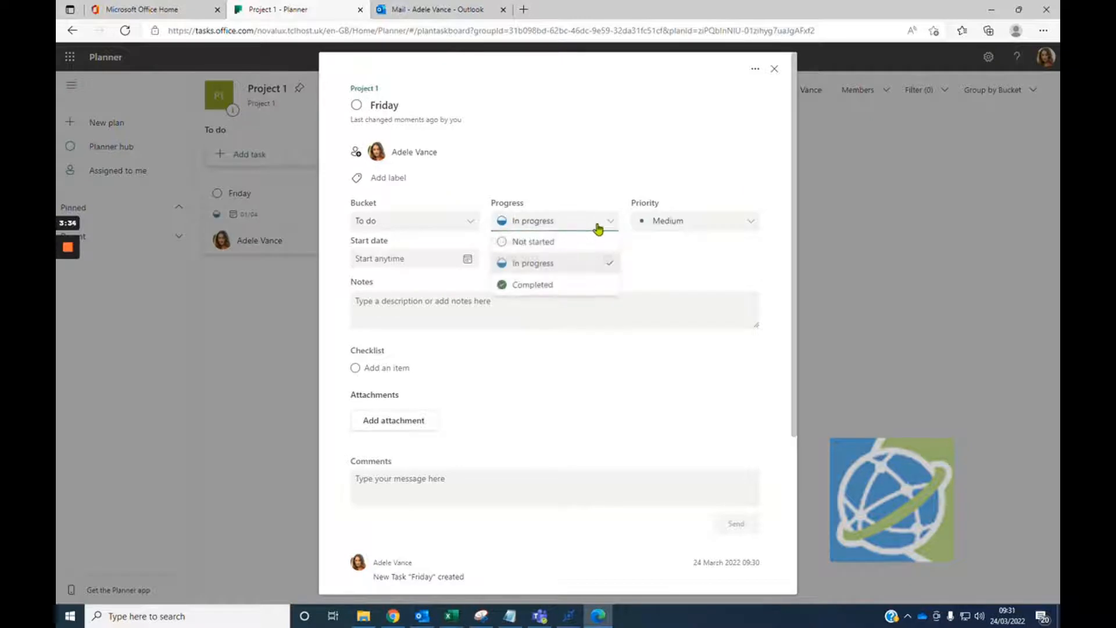
{"action": "left_click", "coordinate": [573, 241]}
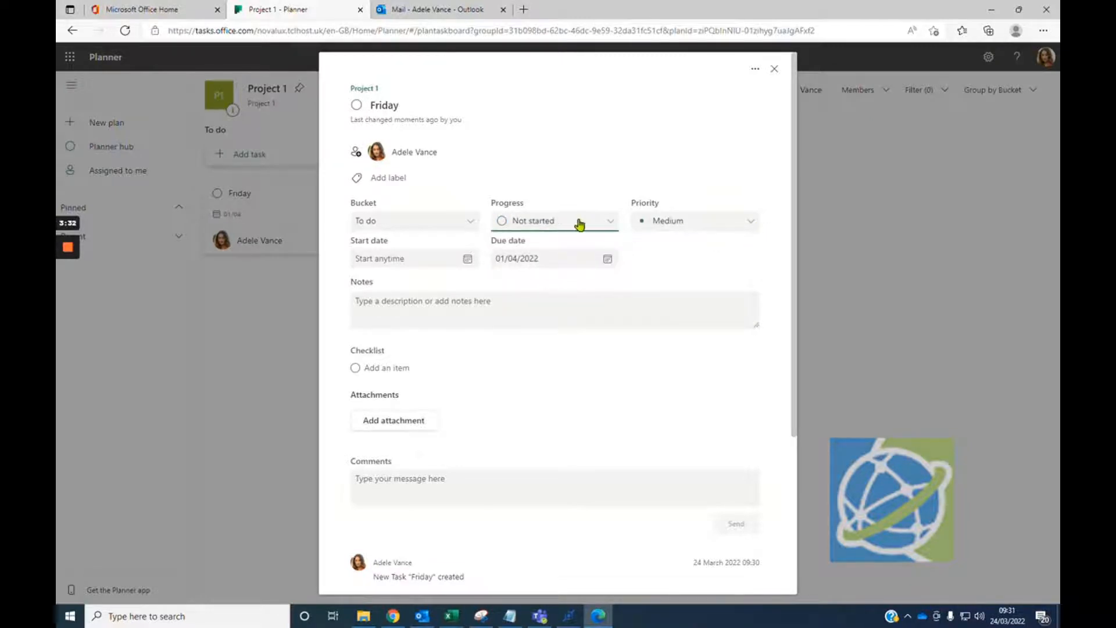
Step: Set the Friday task's priority to Urgent and its due date to 28/03/2022
{"action": "left_click", "coordinate": [718, 222]}
{"action": "left_click", "coordinate": [695, 242]}
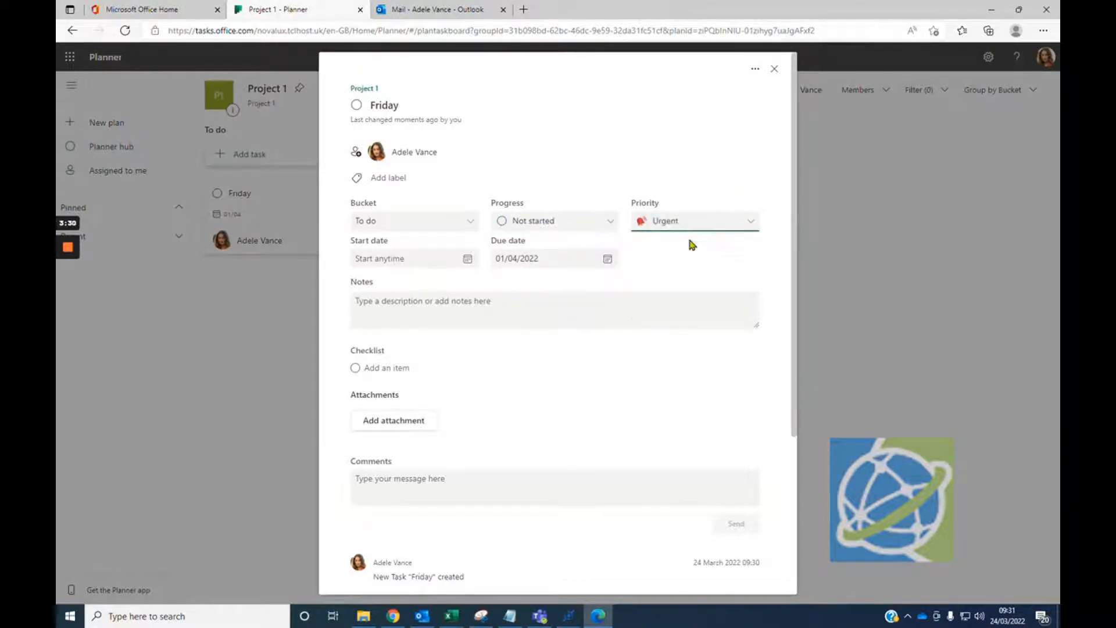
{"action": "left_click", "coordinate": [469, 260]}
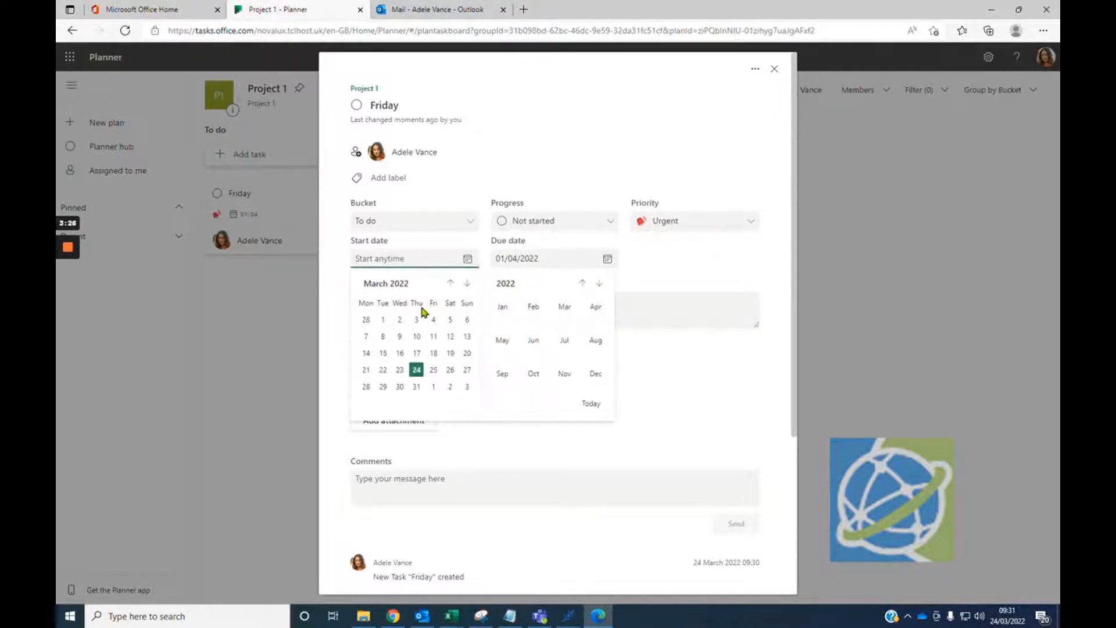
{"action": "left_click", "coordinate": [624, 271]}
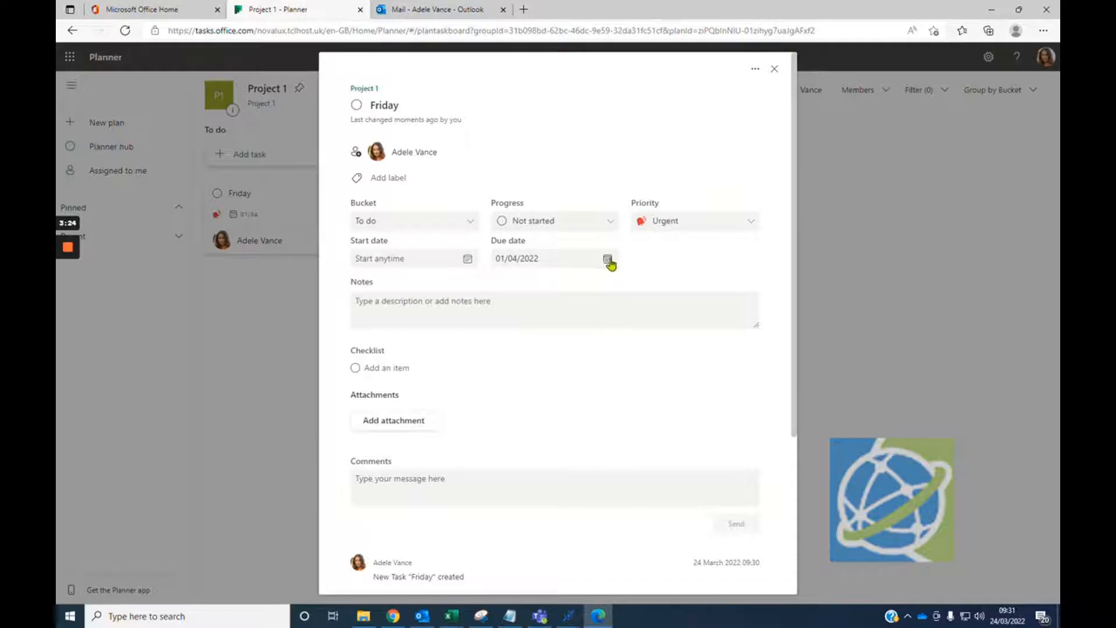
{"action": "left_click", "coordinate": [607, 259]}
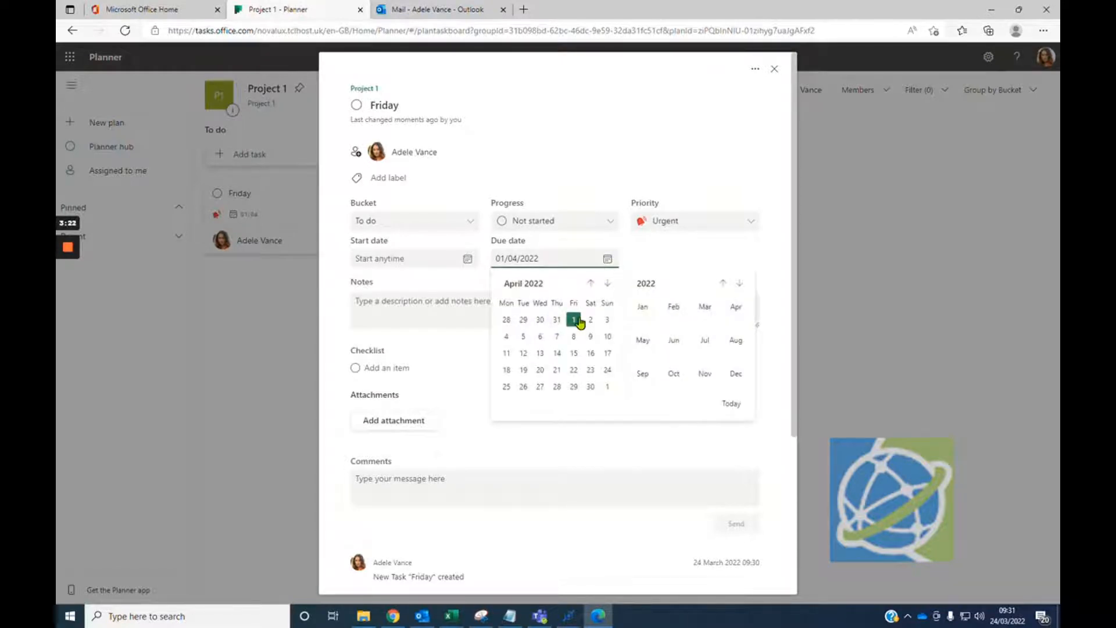
{"action": "left_click", "coordinate": [506, 320]}
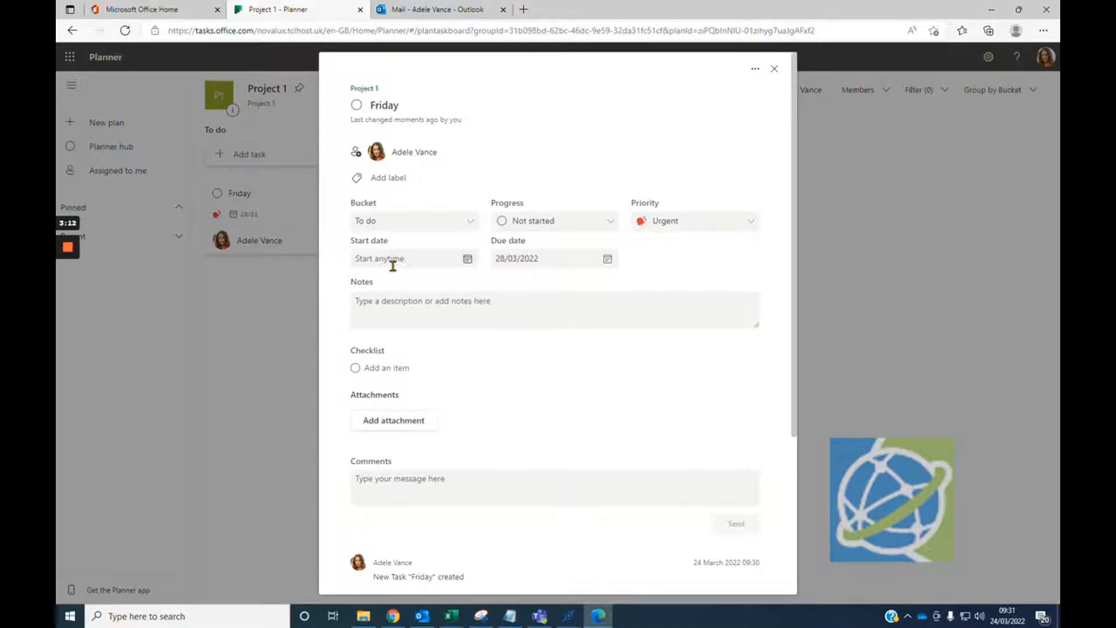
Step: Add the checklist items "Complete forms by Tuesday" and "Create new plan" to the Friday task
{"action": "left_click", "coordinate": [413, 312]}
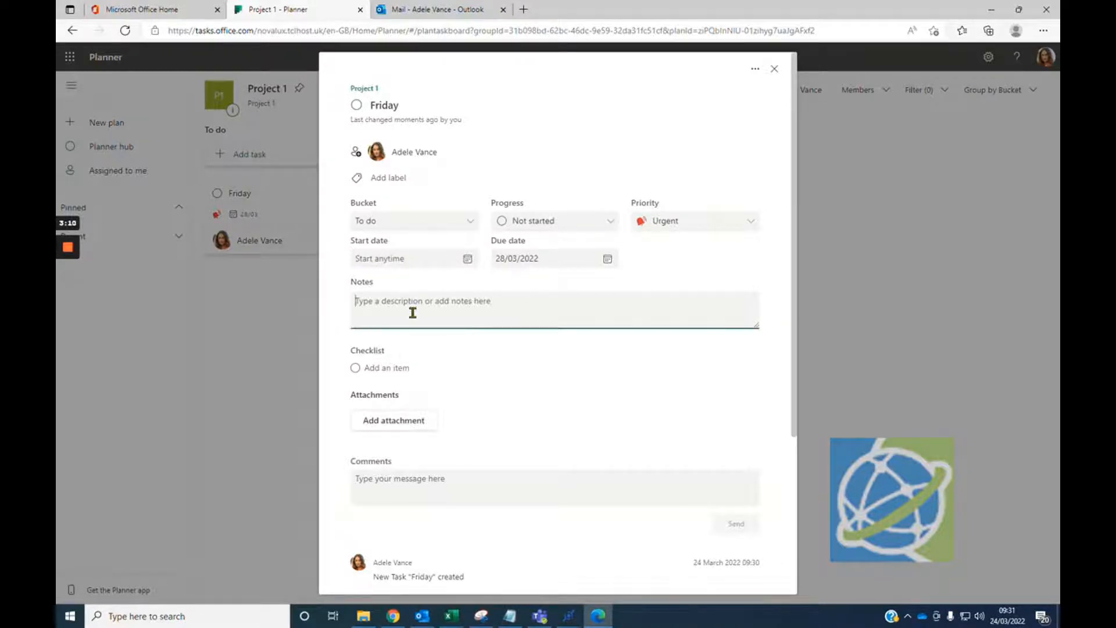
{"action": "left_click", "coordinate": [399, 368]}
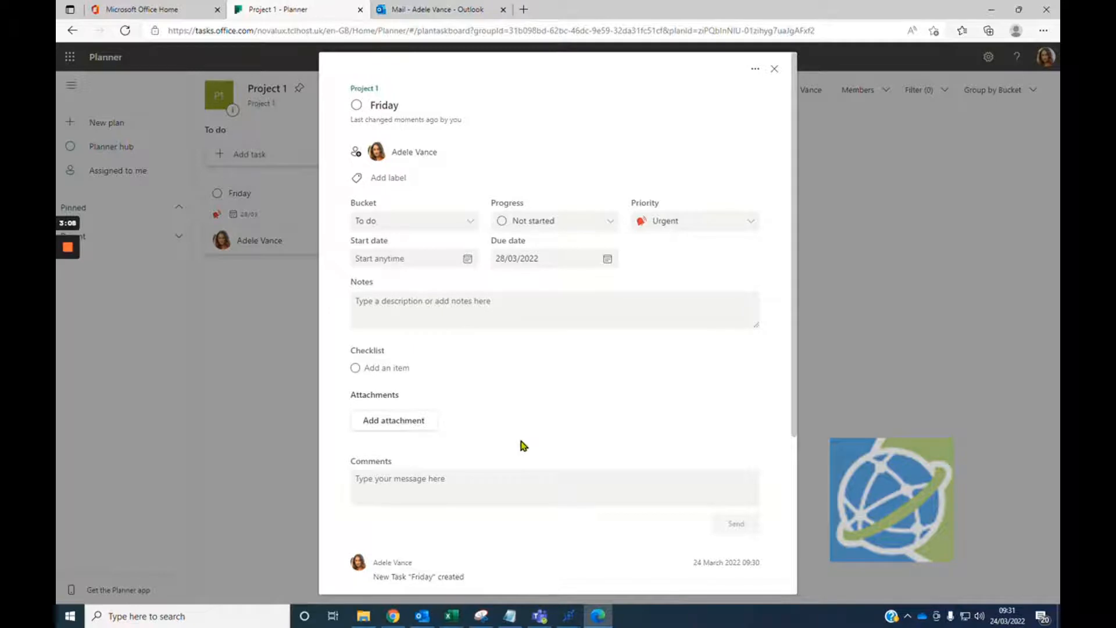
{"action": "type", "text": "Complete forms by Tuesday"}
{"action": "key", "text": "Return"}
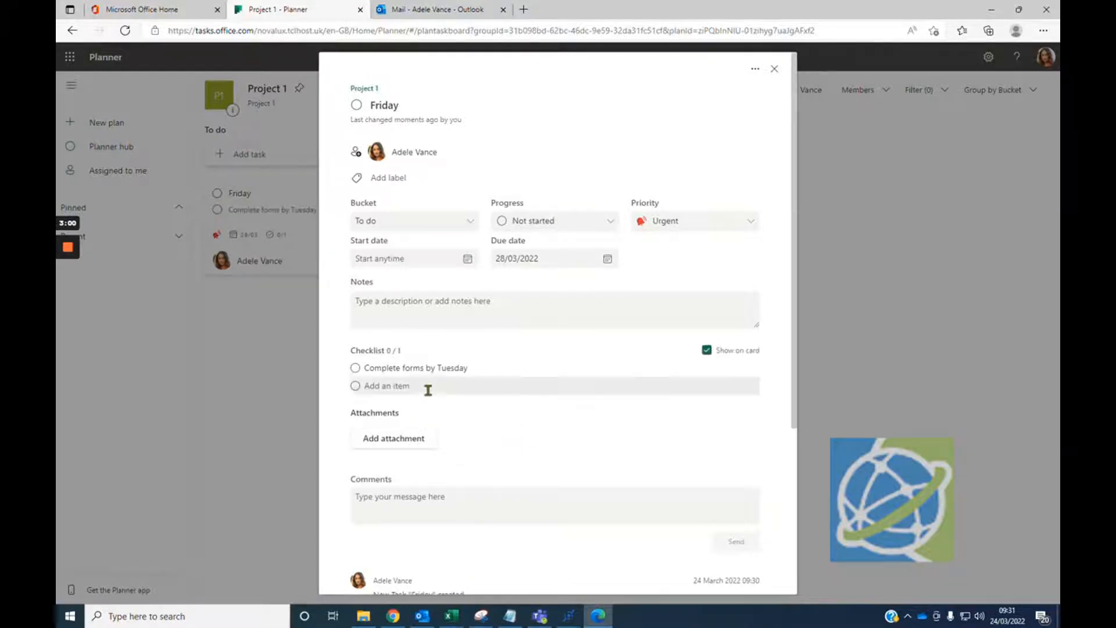
{"action": "type", "text": "Cre"}
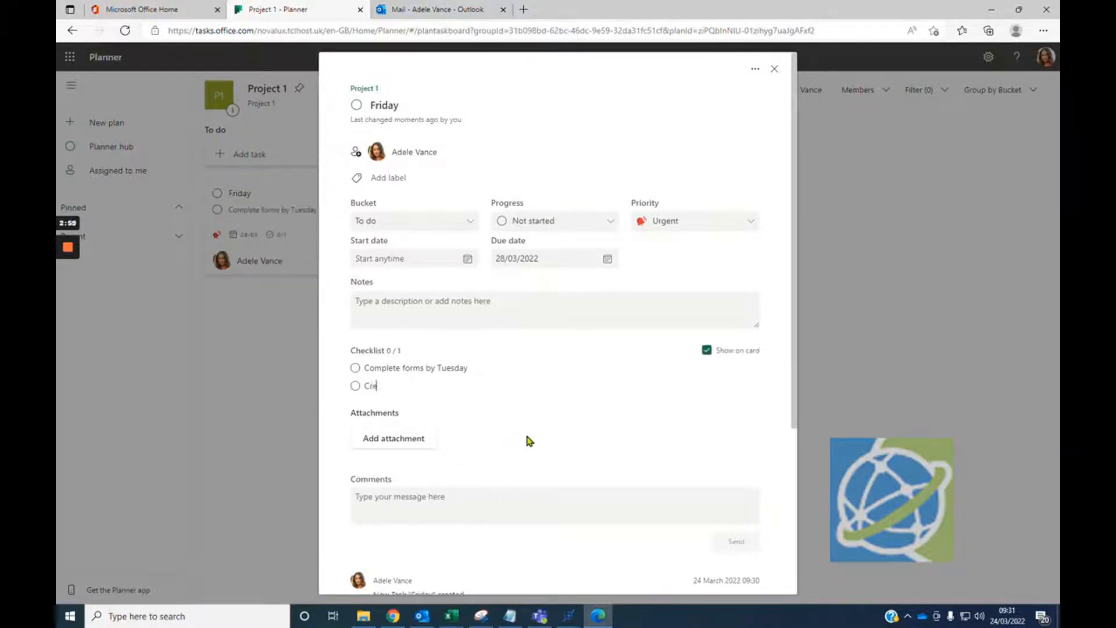
{"action": "type", "text": "ate new plan"}
{"action": "key", "text": "Return"}
Step: Post the comment "New project for next Friday" on the Friday task and close its details
{"action": "left_click", "coordinate": [465, 525]}
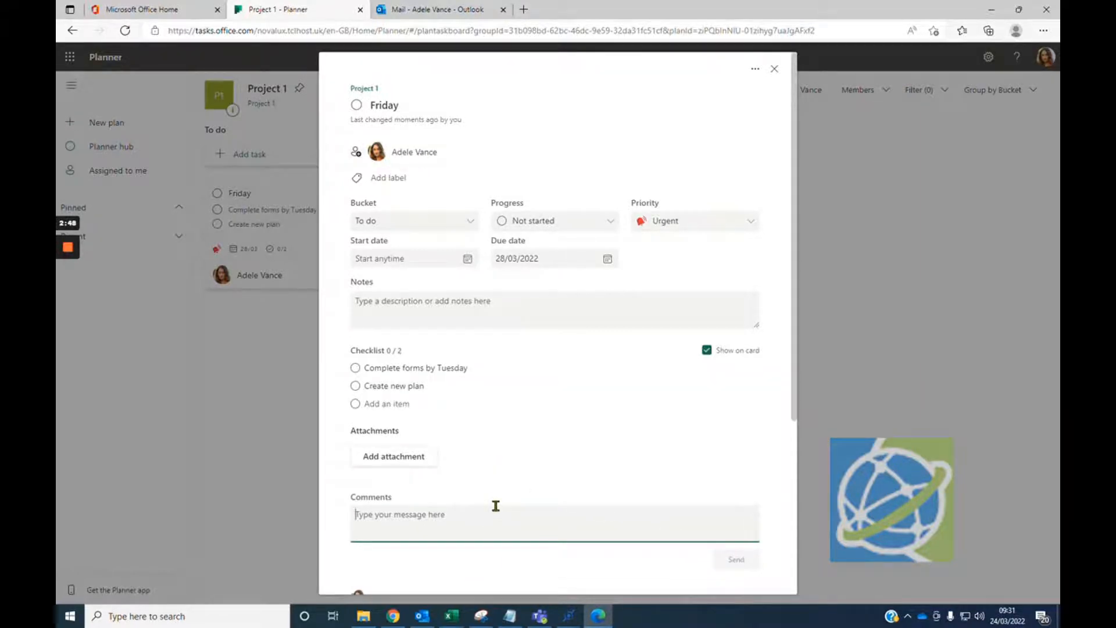
{"action": "type", "text": "New project for next Friday"}
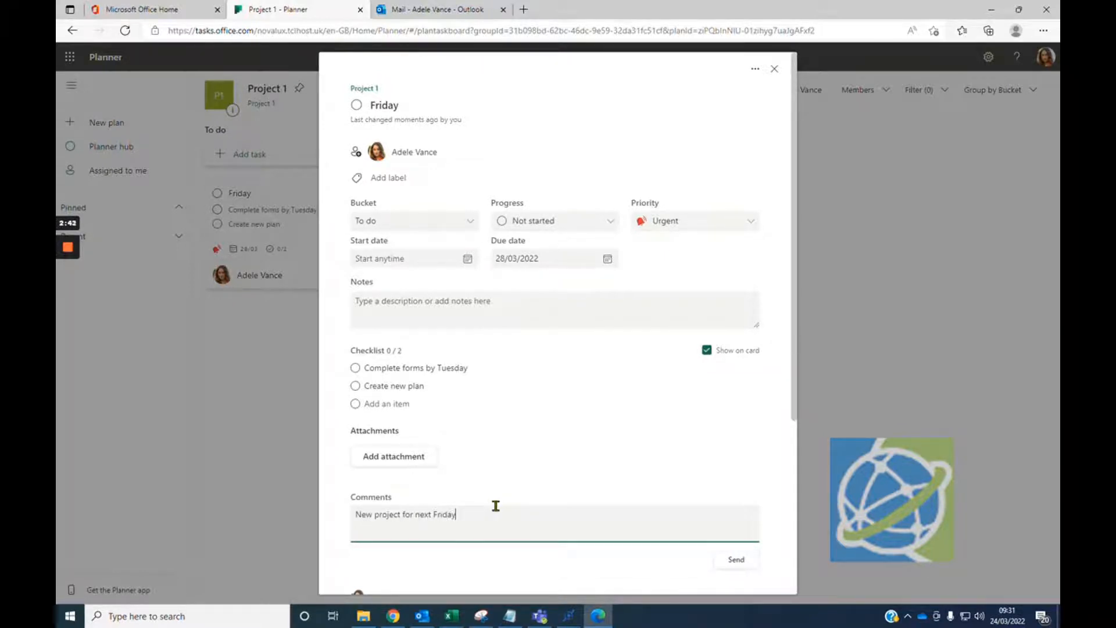
{"action": "left_click", "coordinate": [736, 561]}
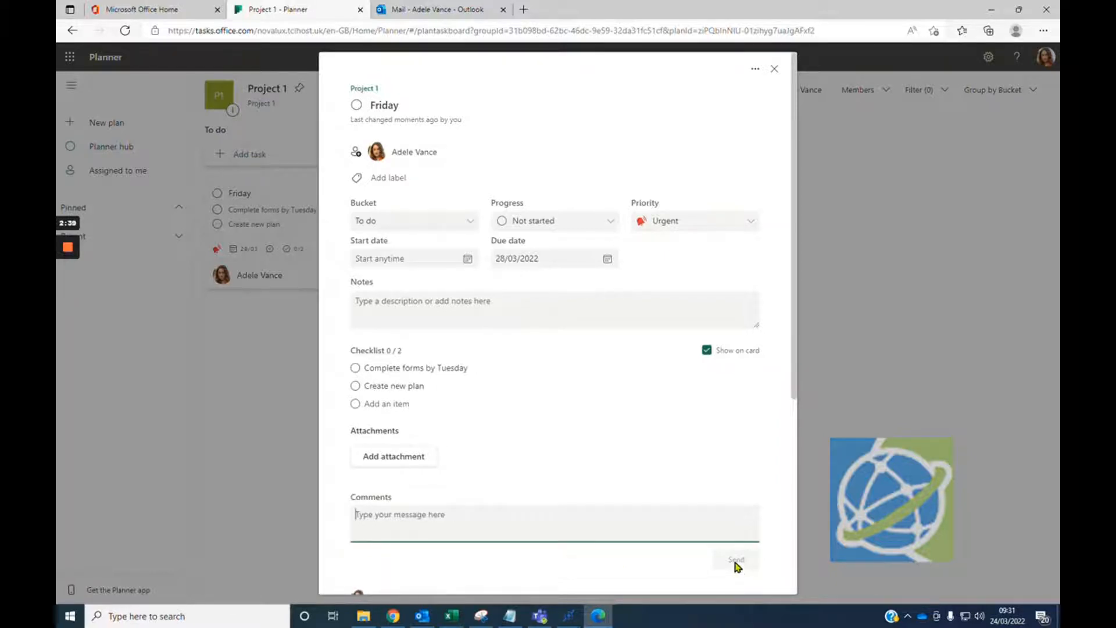
{"action": "scroll", "coordinate": [655, 466], "scroll_direction": "down", "scroll_amount": 5}
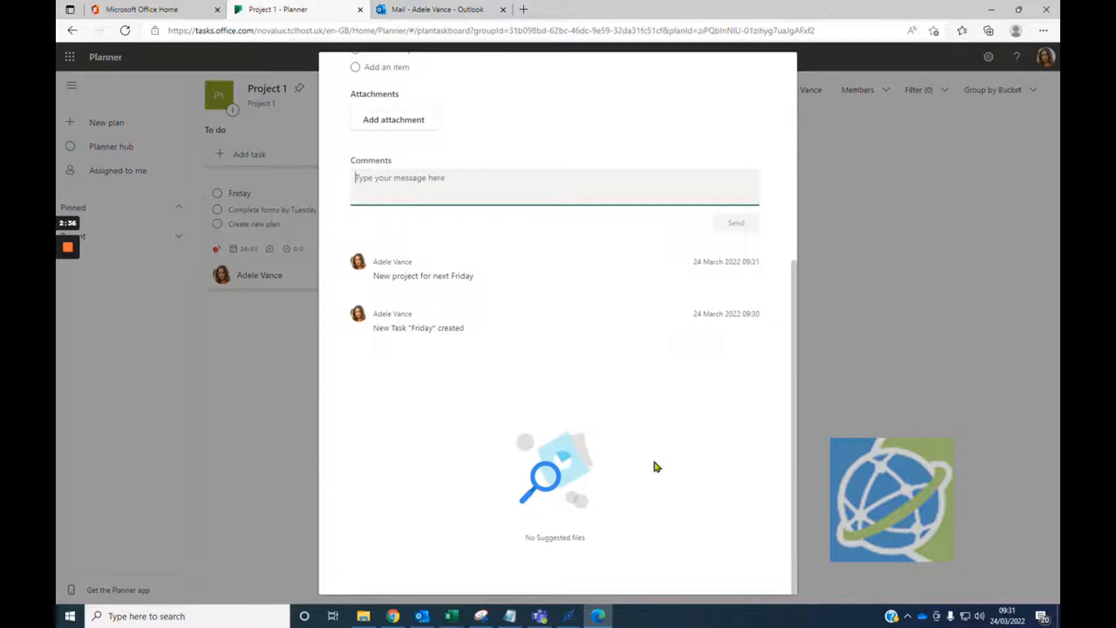
{"action": "scroll", "coordinate": [653, 464], "scroll_direction": "up", "scroll_amount": 5}
{"action": "left_click", "coordinate": [774, 68]}
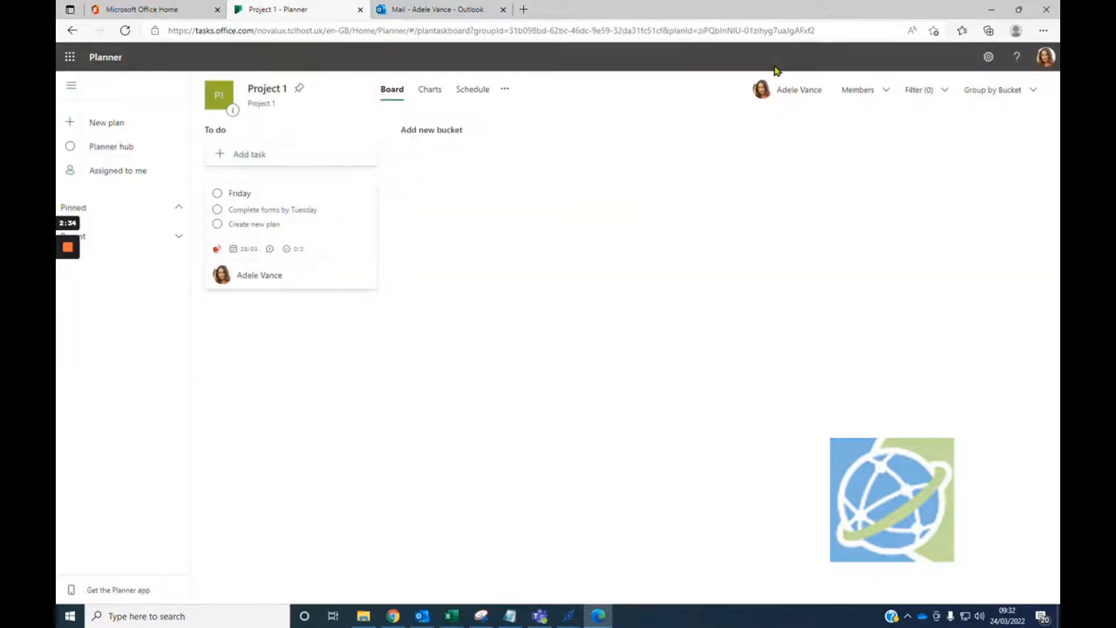
Step: Switch to the Outlook mailbox, view the Marketing group's messages, and return to the Project 1 plan in Planner
{"action": "left_click", "coordinate": [453, 9]}
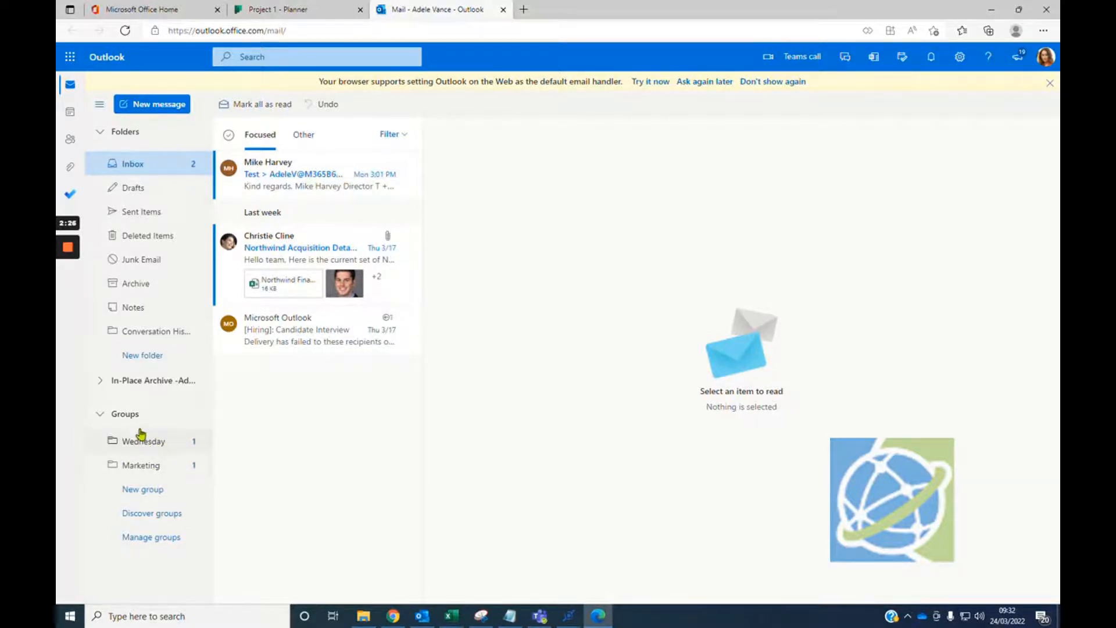
{"action": "left_click", "coordinate": [139, 472]}
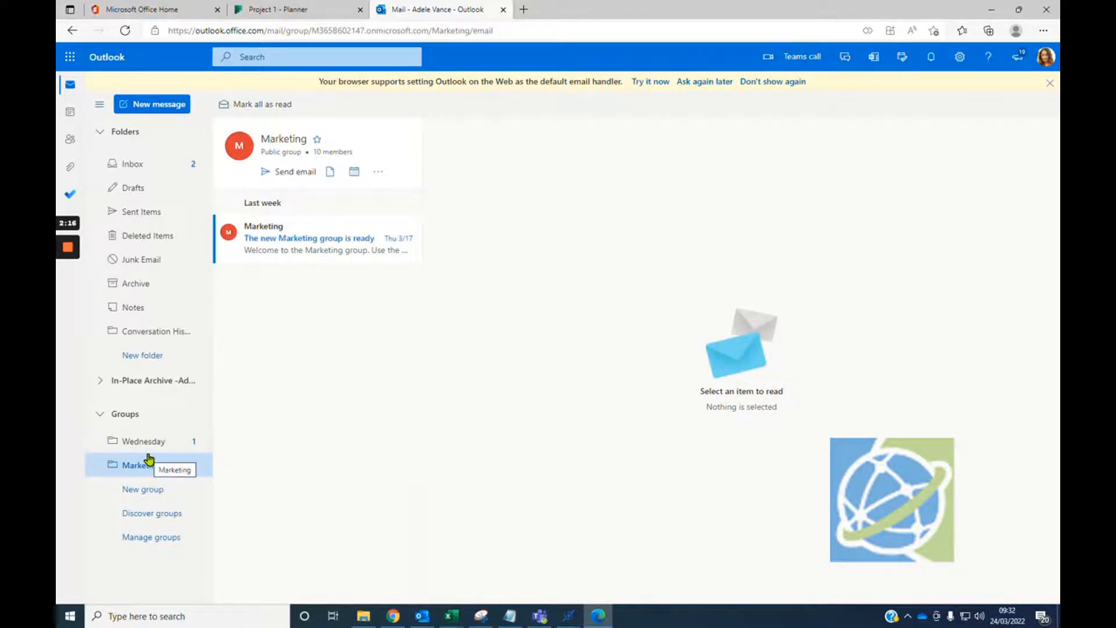
{"action": "left_click", "coordinate": [298, 9]}
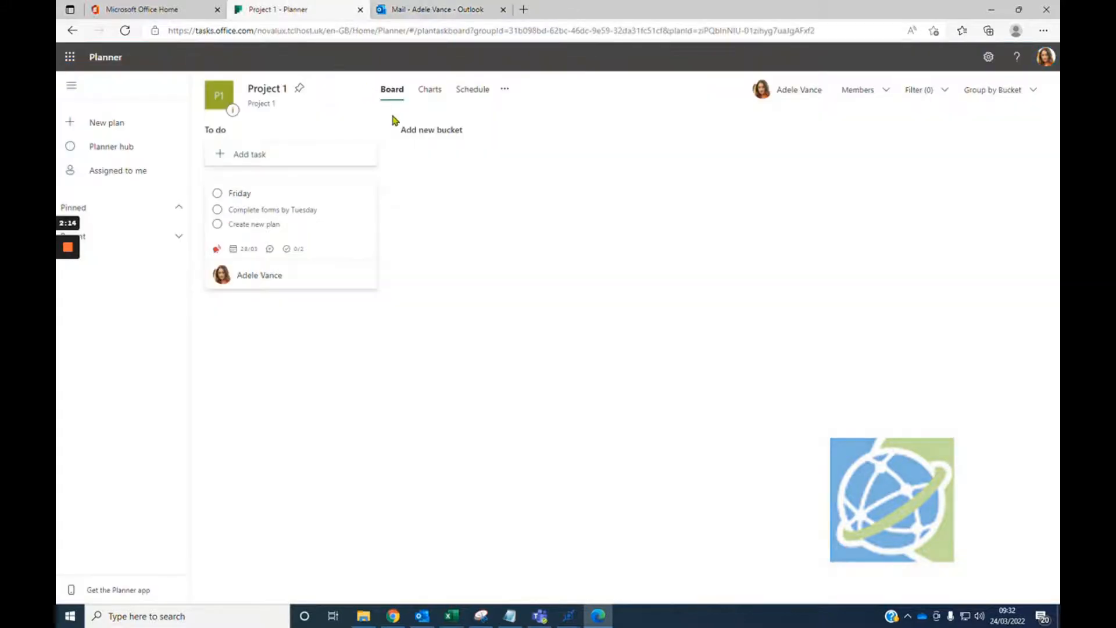
Step: Set the Project 1 plan's background to the dark pink hexagon pattern in the plan settings
{"action": "left_click", "coordinate": [504, 92]}
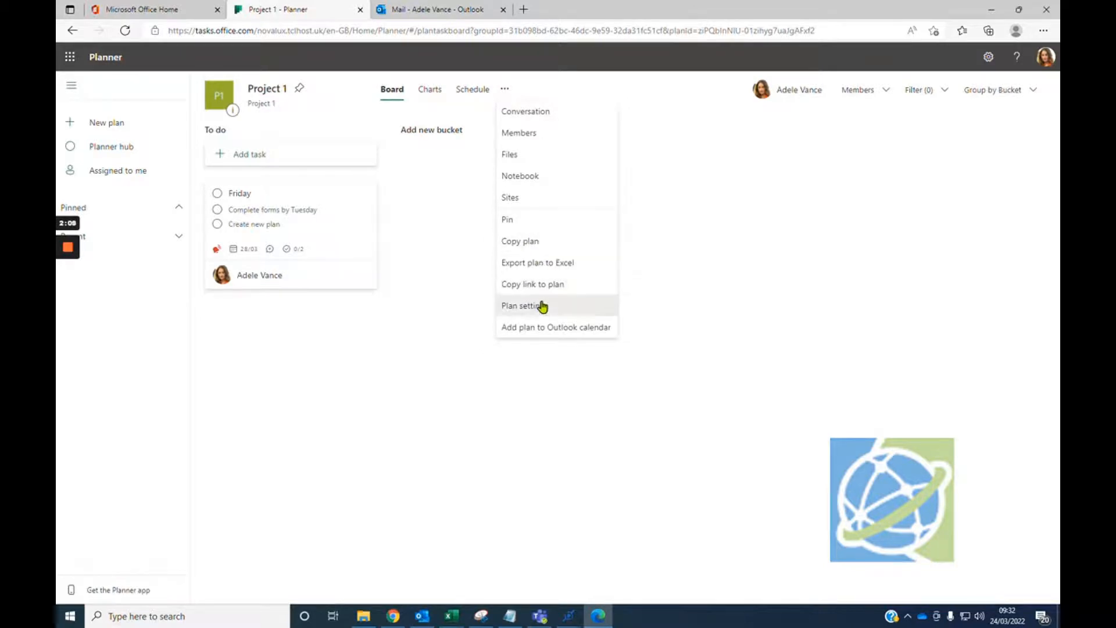
{"action": "left_click", "coordinate": [541, 305]}
{"action": "left_click", "coordinate": [896, 428]}
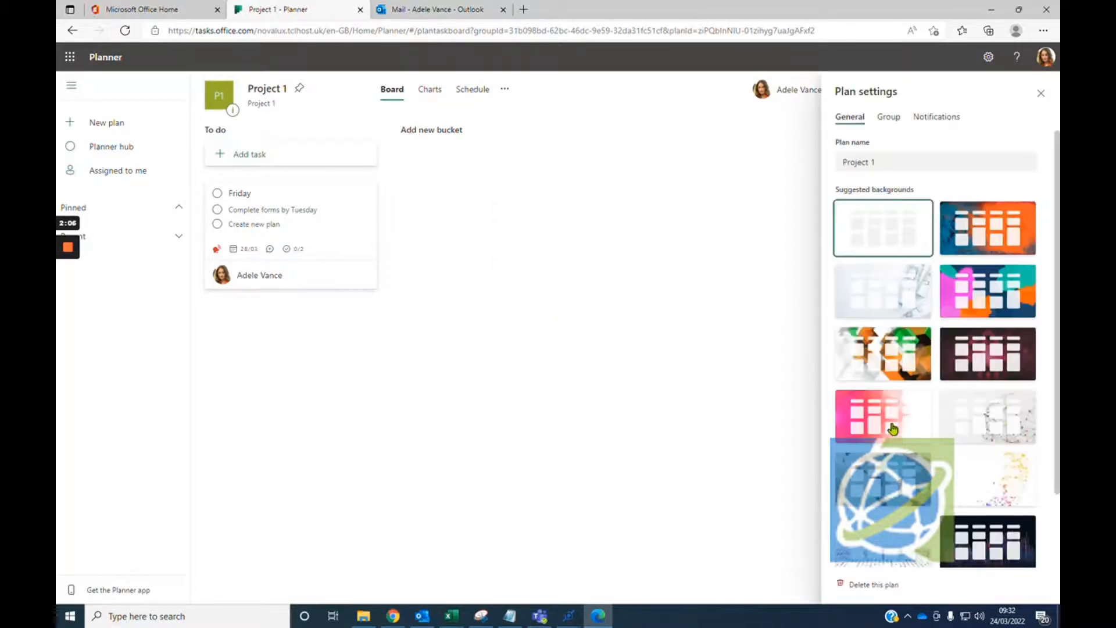
{"action": "left_click", "coordinate": [996, 355]}
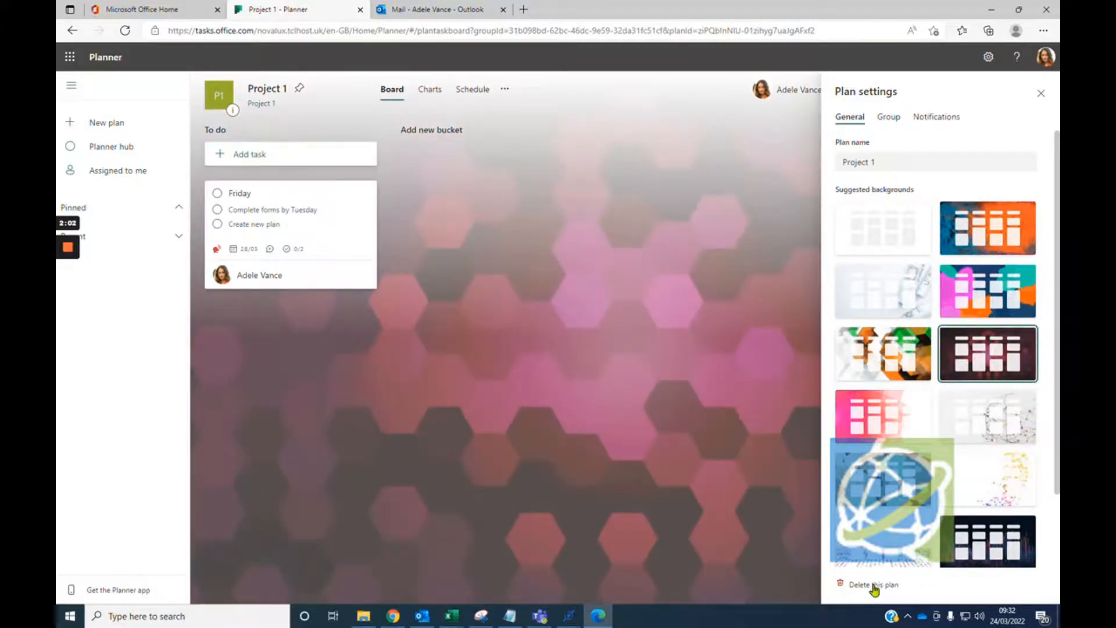
Step: Review the plan's group privacy and notification settings, then close the plan settings
{"action": "left_click", "coordinate": [894, 124]}
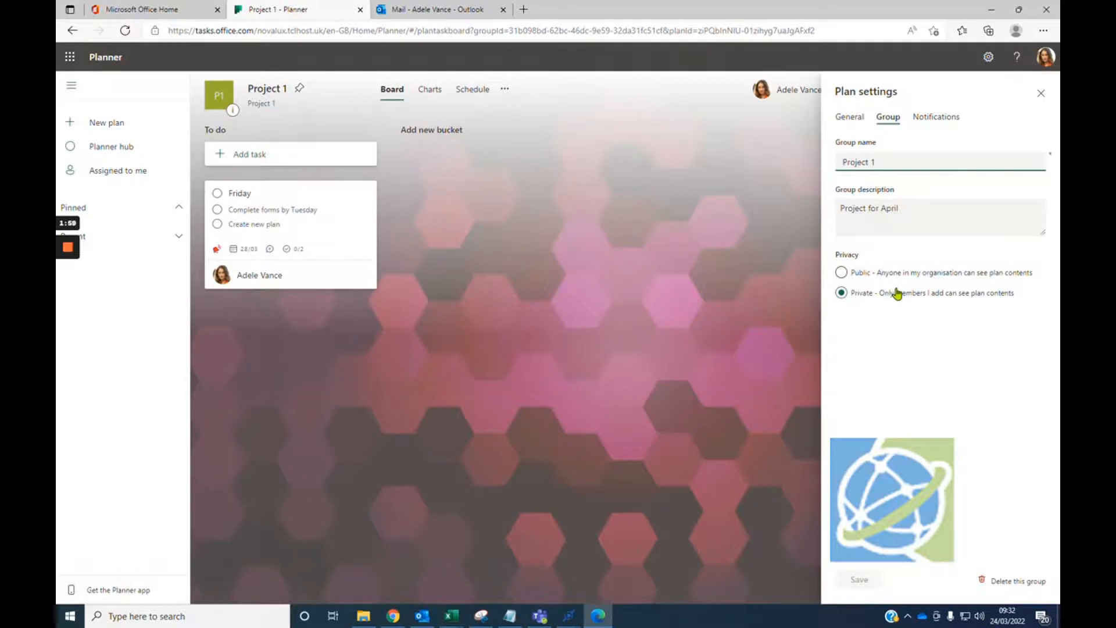
{"action": "left_click", "coordinate": [942, 121]}
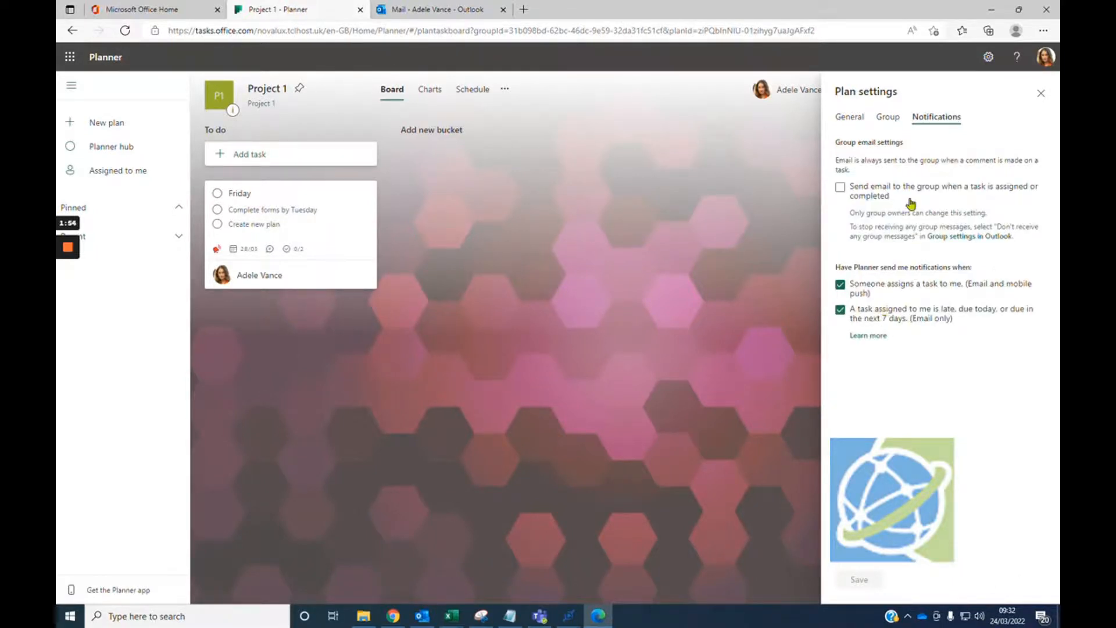
{"action": "left_click", "coordinate": [1040, 94]}
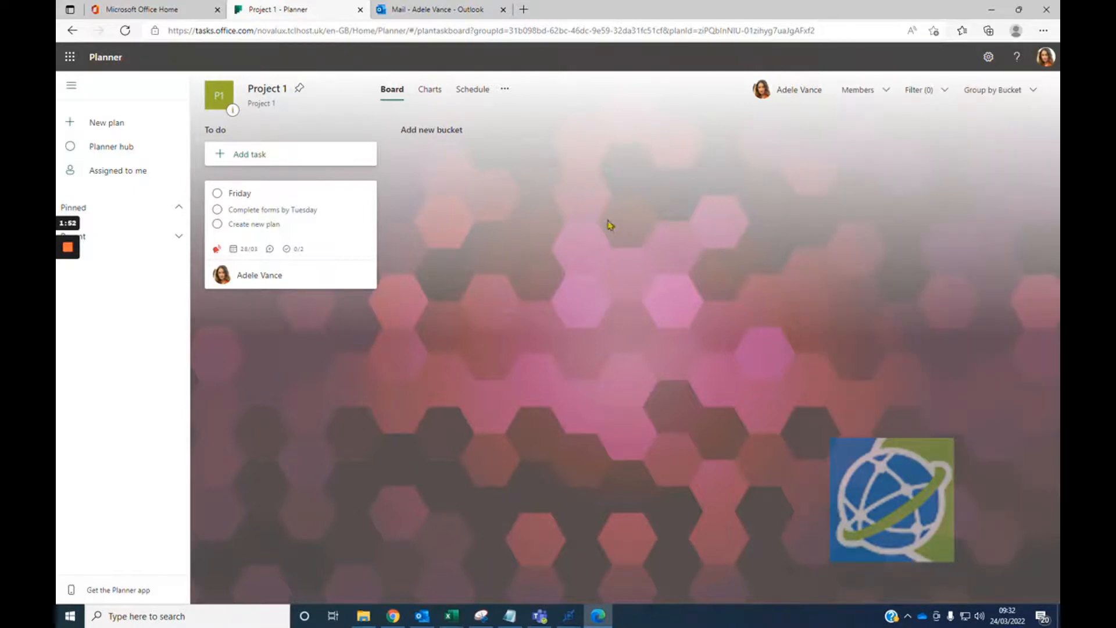
Step: Add a new bucket named Wednesday to the Project 1 board
{"action": "left_click", "coordinate": [267, 158]}
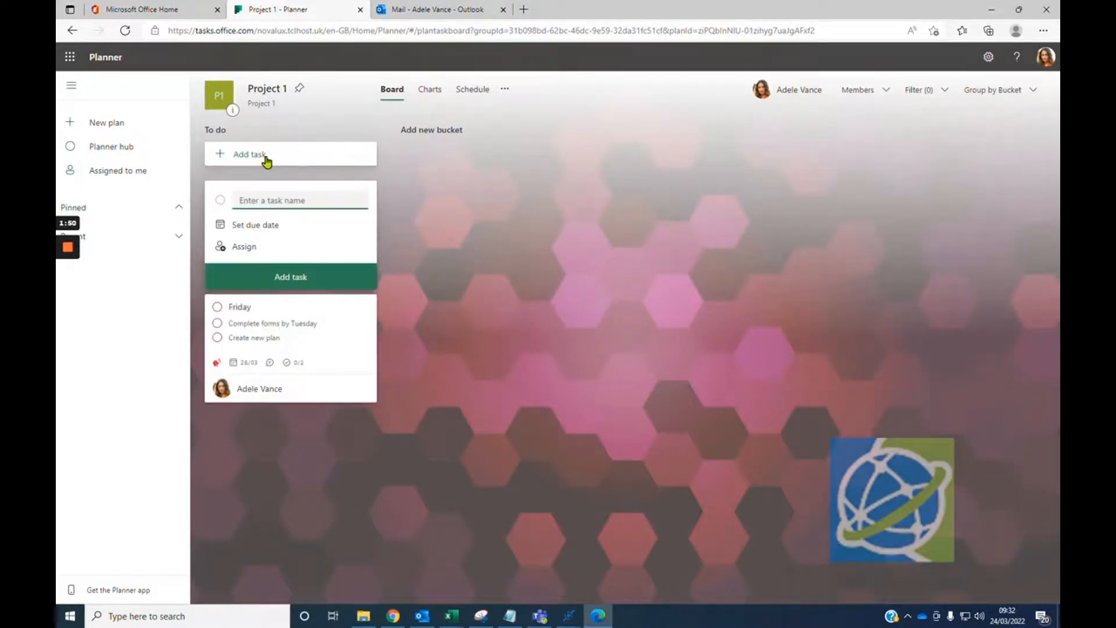
{"action": "left_click", "coordinate": [436, 137]}
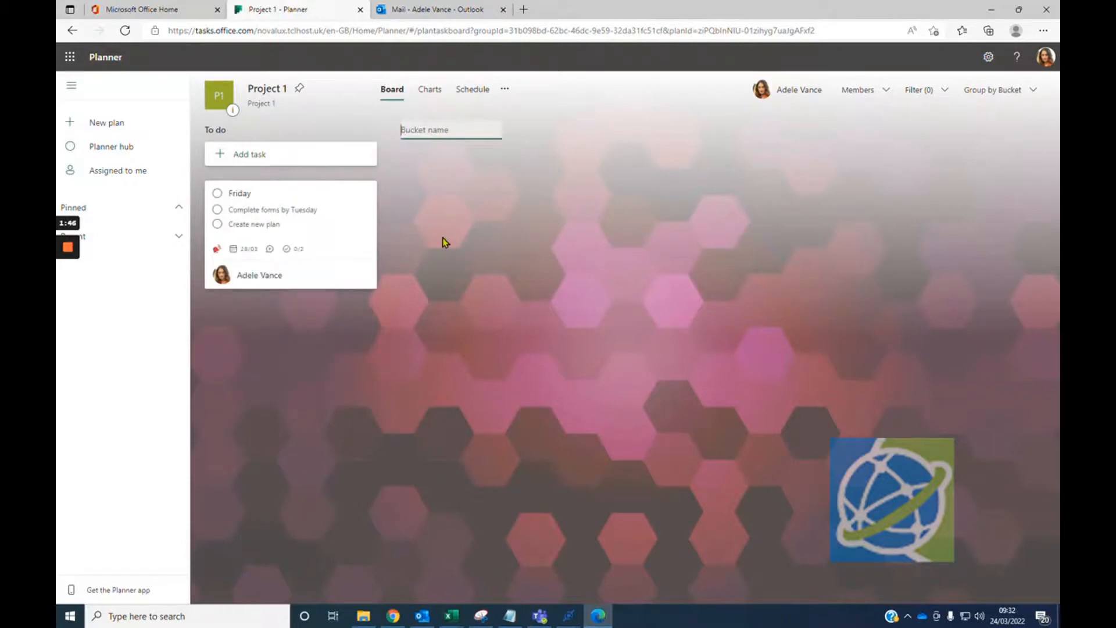
{"action": "type", "text": "Wenesday"}
{"action": "key", "text": "BackSpace"}
{"action": "type", "text": "y"}
{"action": "key", "text": "Return"}
Step: Add a bucket named Thursday and move the Friday task from To do into it
{"action": "left_click", "coordinate": [622, 128]}
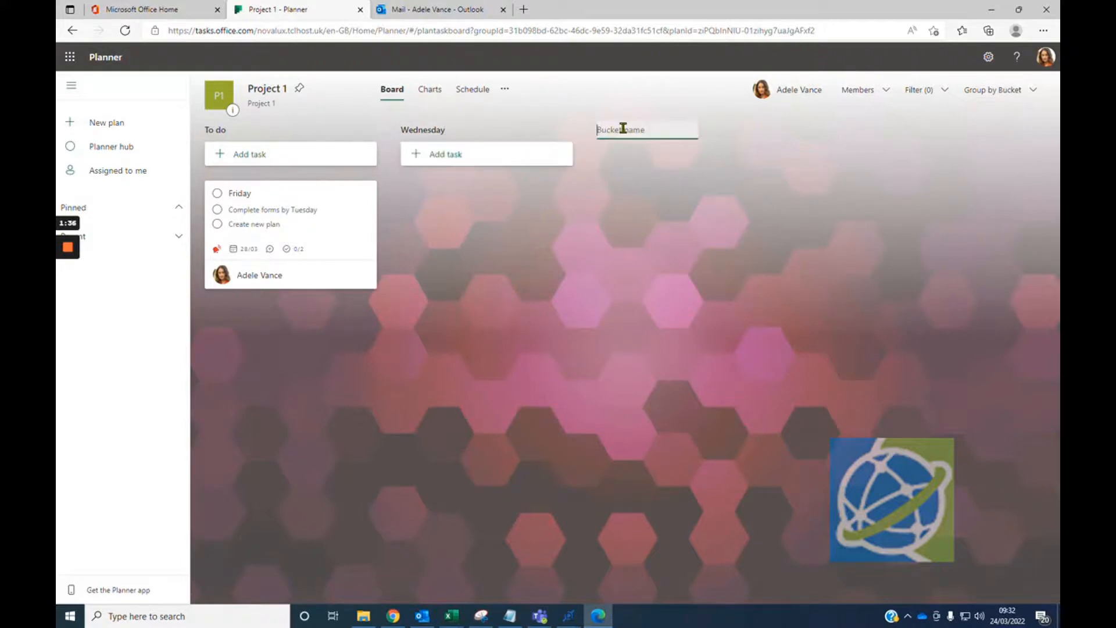
{"action": "type", "text": "Thursday"}
{"action": "key", "text": "Return"}
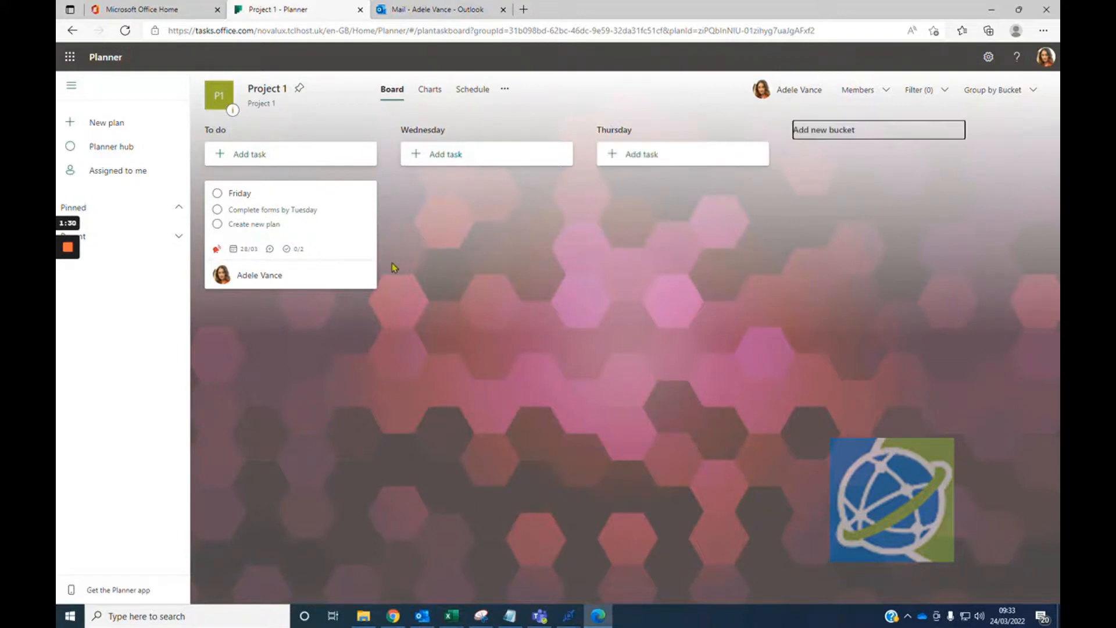
{"action": "left_click_drag", "start_coordinate": [251, 192], "coordinate": [640, 198]}
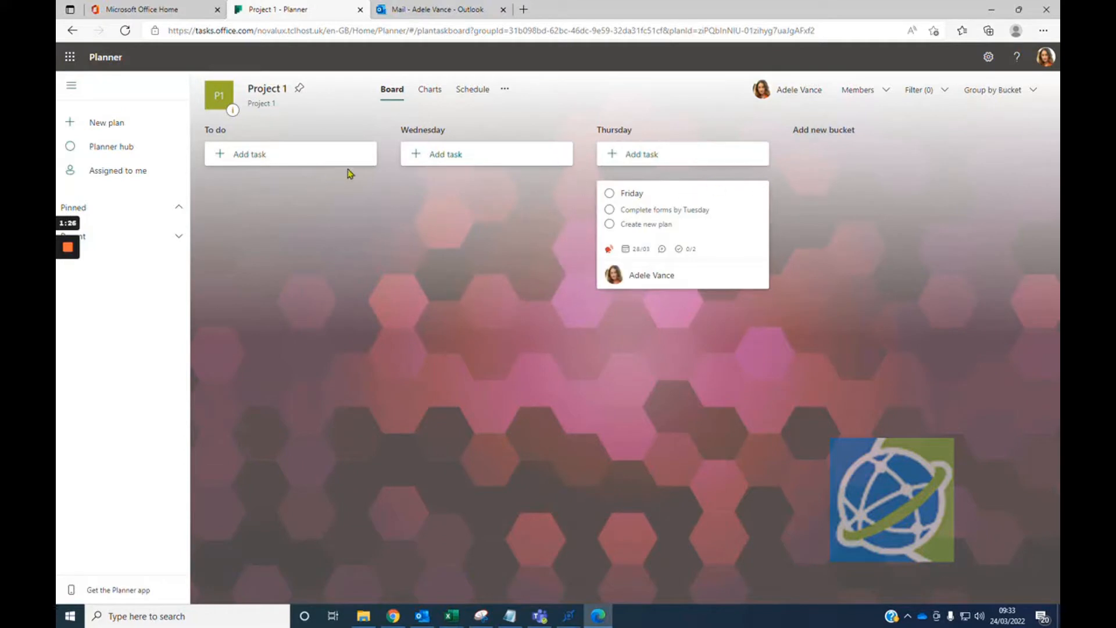
Step: Add a task named "Friday 2" to the To do bucket
{"action": "left_click", "coordinate": [259, 155]}
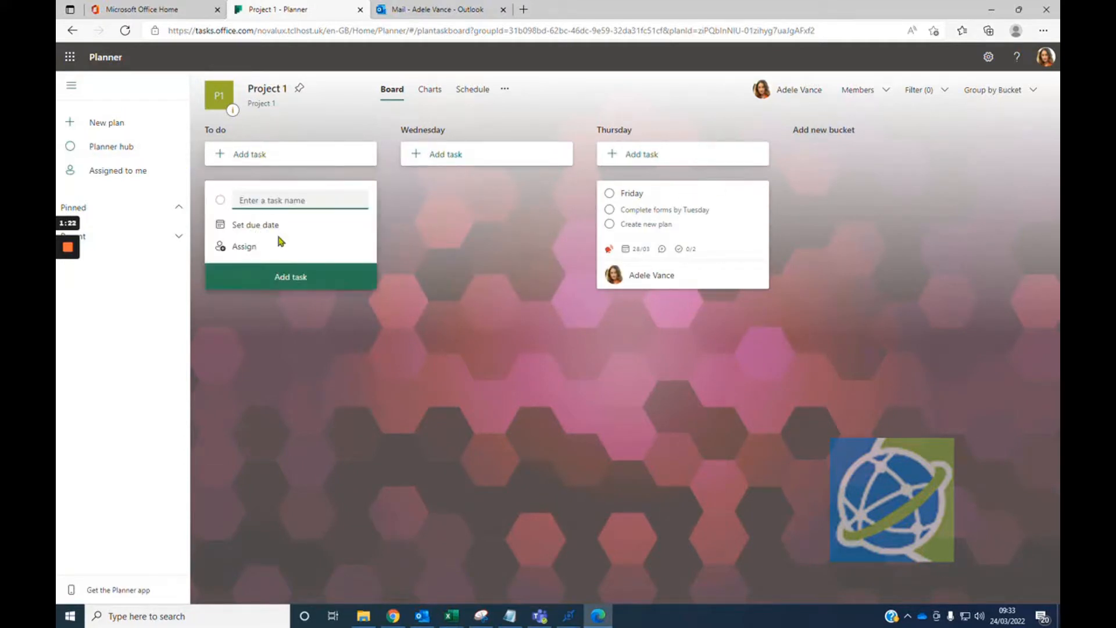
{"action": "type", "text": "Friday 2"}
{"action": "key", "text": "Return"}
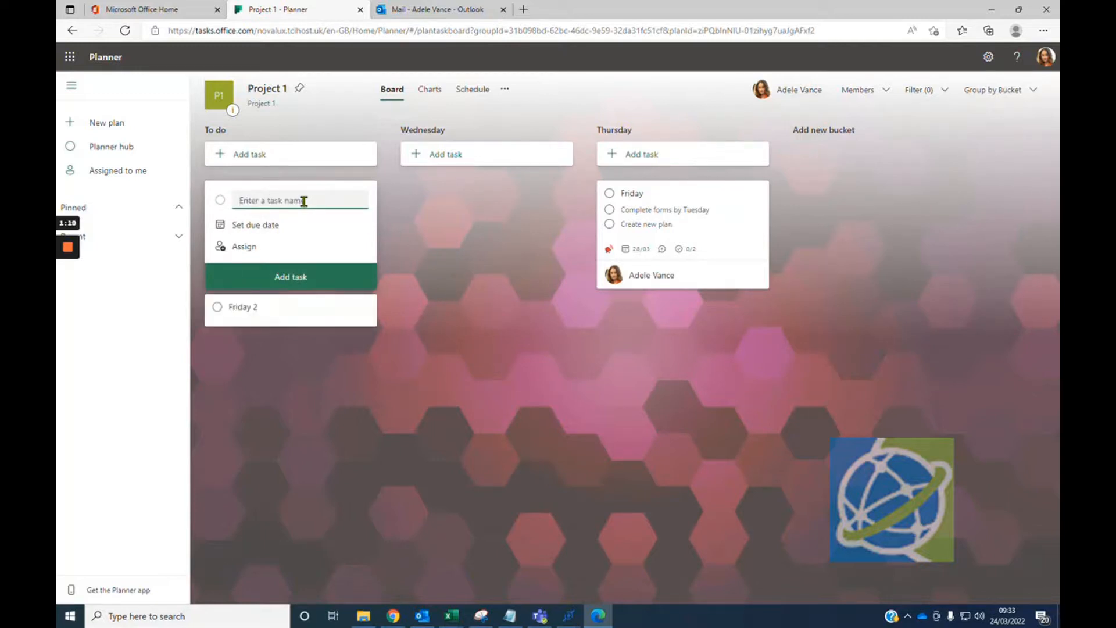
{"action": "left_click", "coordinate": [490, 303]}
Step: Assign the Friday 2 task to the suggested plan member and move it to the Wednesday bucket
{"action": "left_click", "coordinate": [247, 193]}
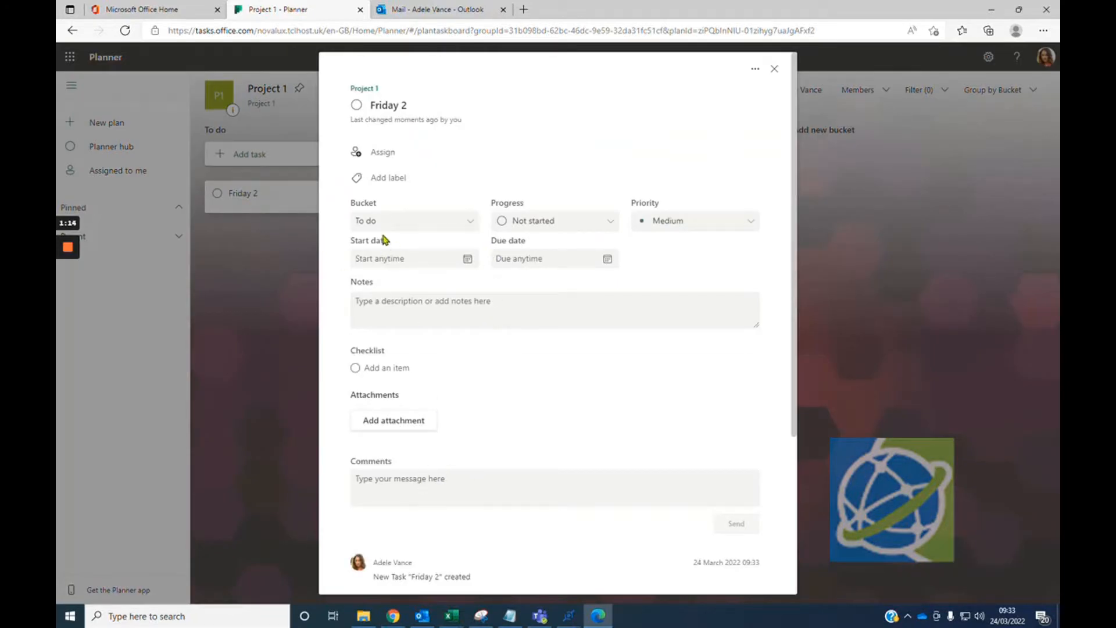
{"action": "left_click", "coordinate": [385, 152]}
{"action": "left_click", "coordinate": [399, 225]}
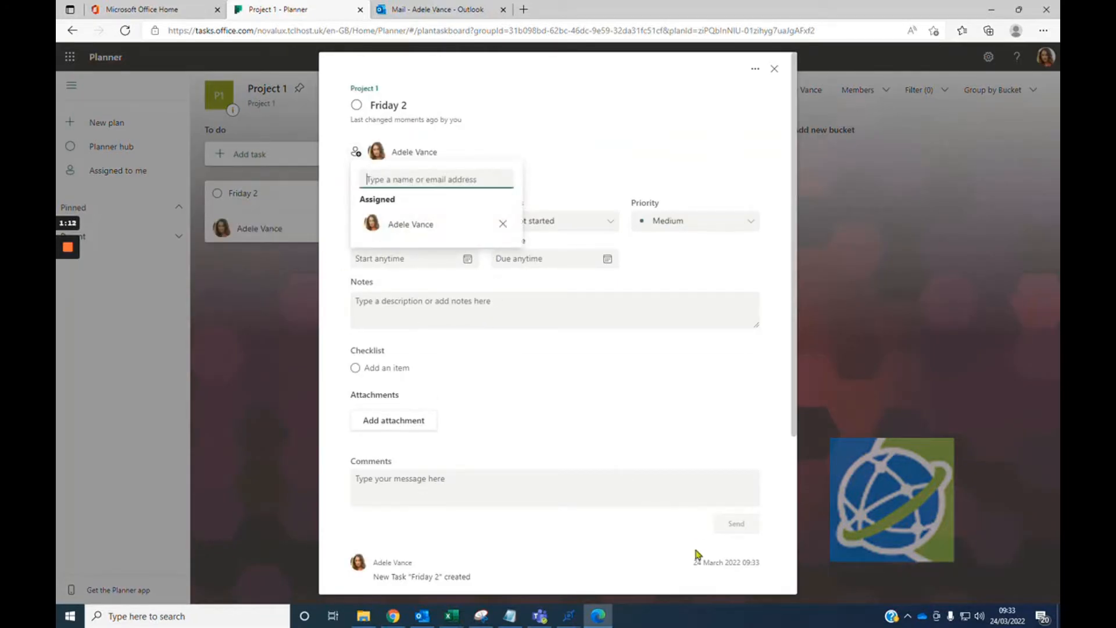
{"action": "key", "text": "Escape"}
{"action": "key", "text": "Escape"}
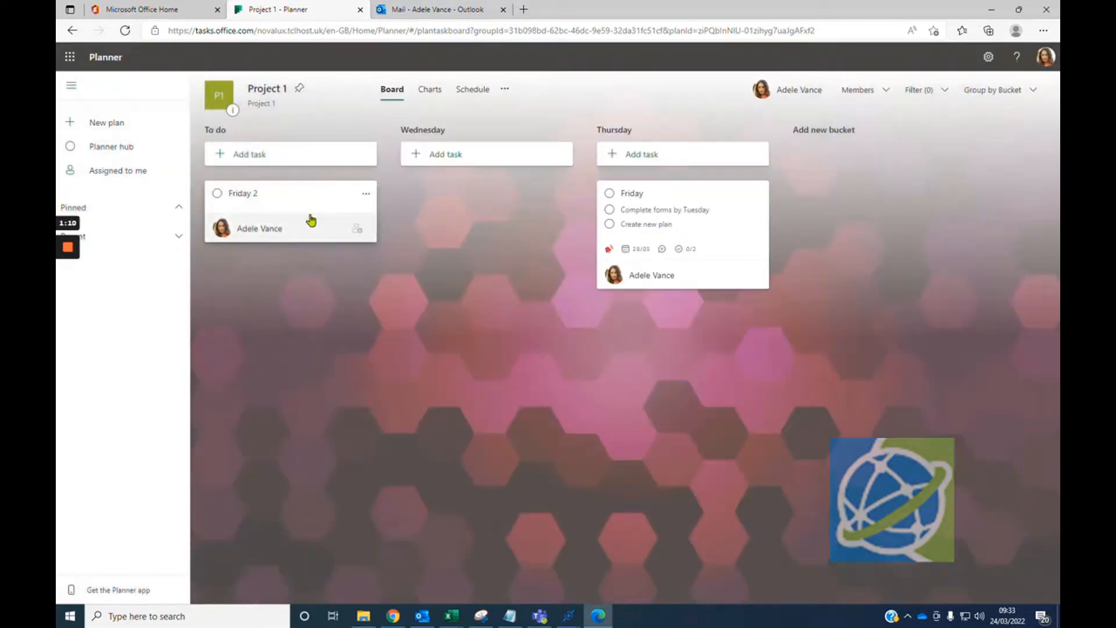
{"action": "left_click_drag", "start_coordinate": [250, 200], "coordinate": [445, 203]}
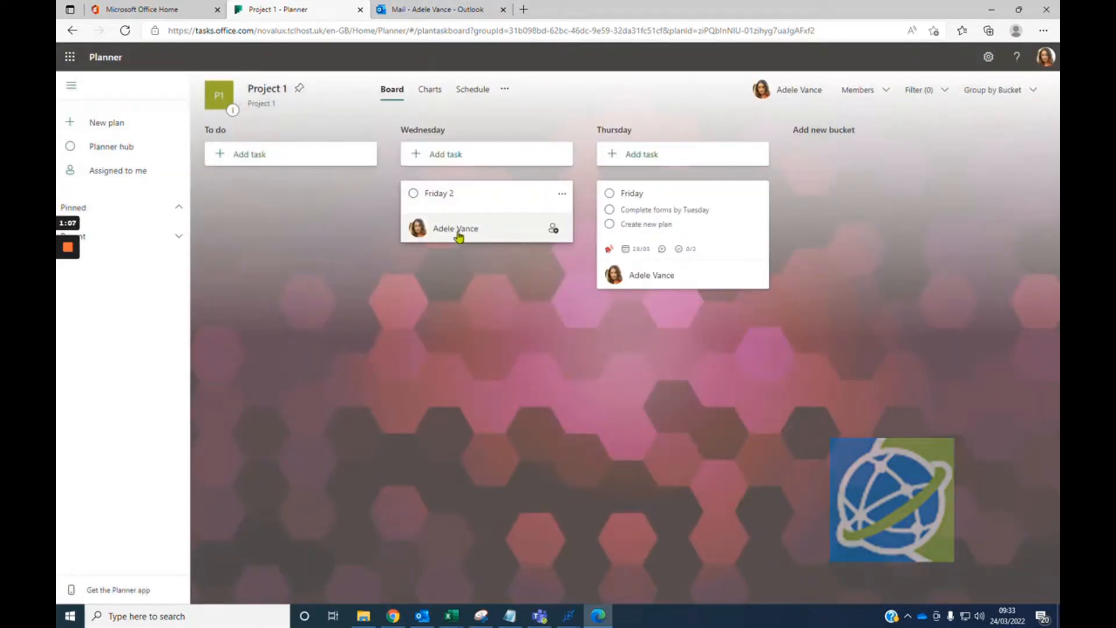
Step: Mark the Friday 2 task as complete, revert it to not started, and close its details
{"action": "left_click", "coordinate": [437, 196]}
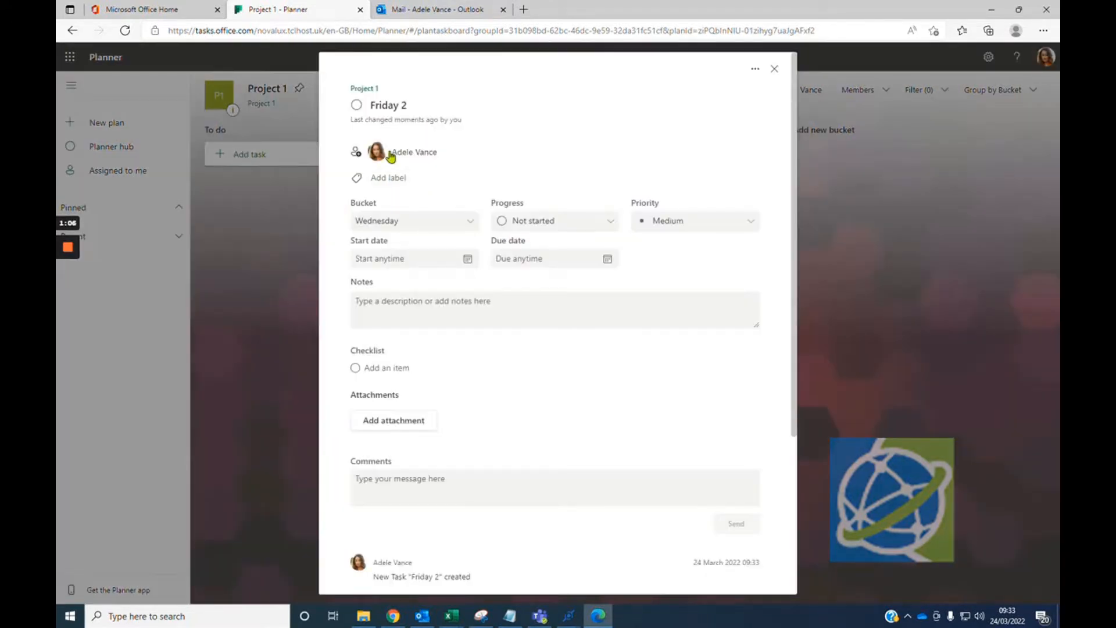
{"action": "left_click", "coordinate": [357, 107]}
{"action": "left_click", "coordinate": [356, 106]}
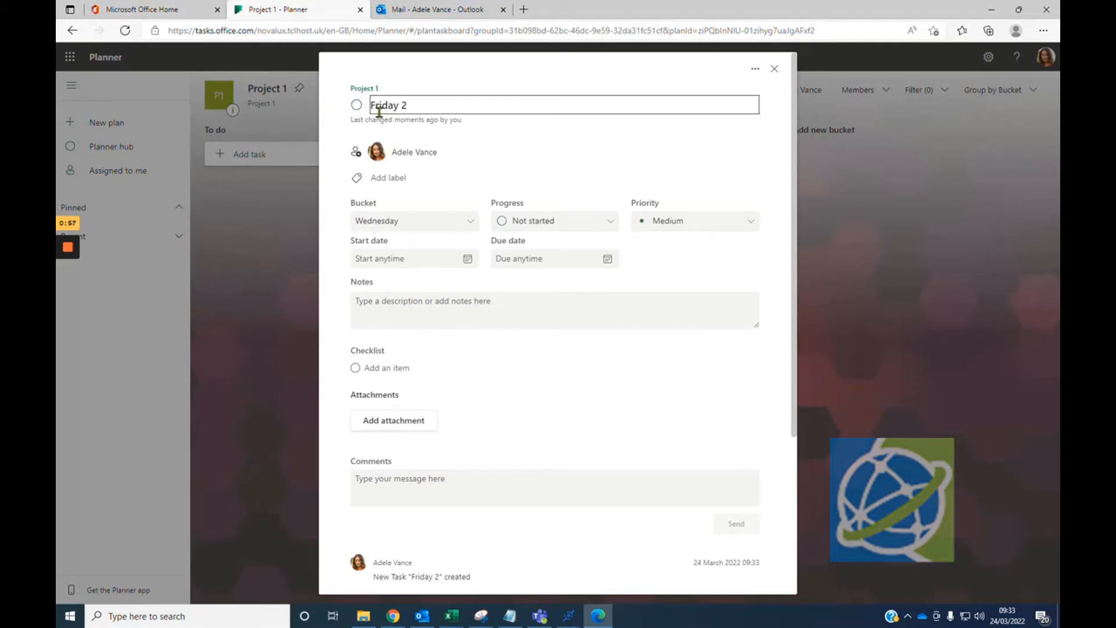
{"action": "left_click", "coordinate": [774, 68]}
Step: Check off "Create new plan" and "Complete forms by Tuesday" in the Friday task's checklist
{"action": "left_click", "coordinate": [636, 195]}
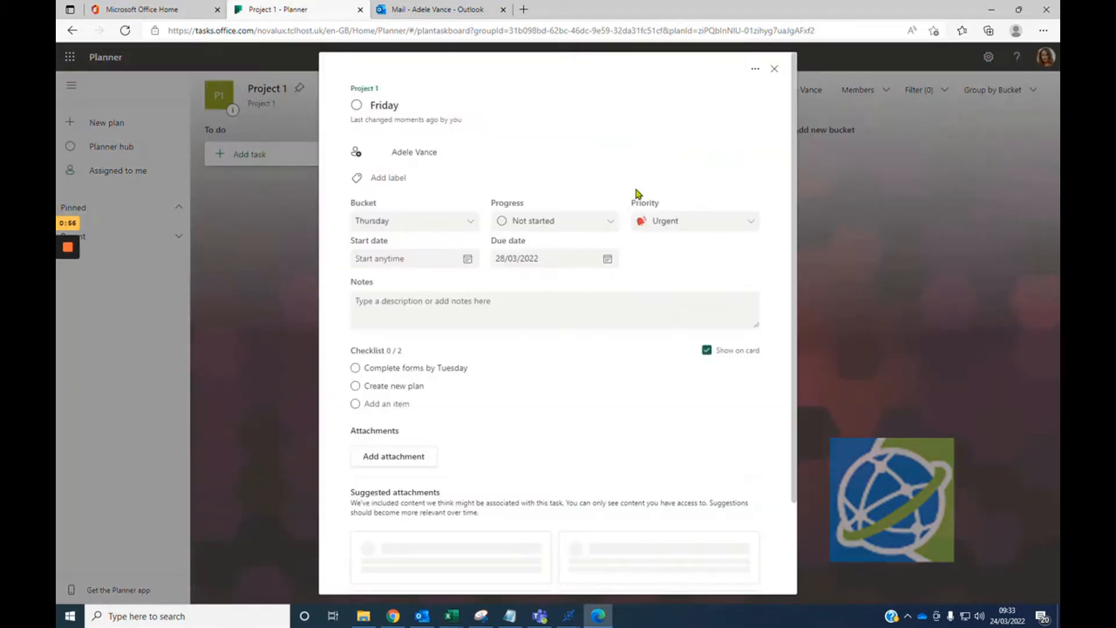
{"action": "left_click", "coordinate": [355, 386]}
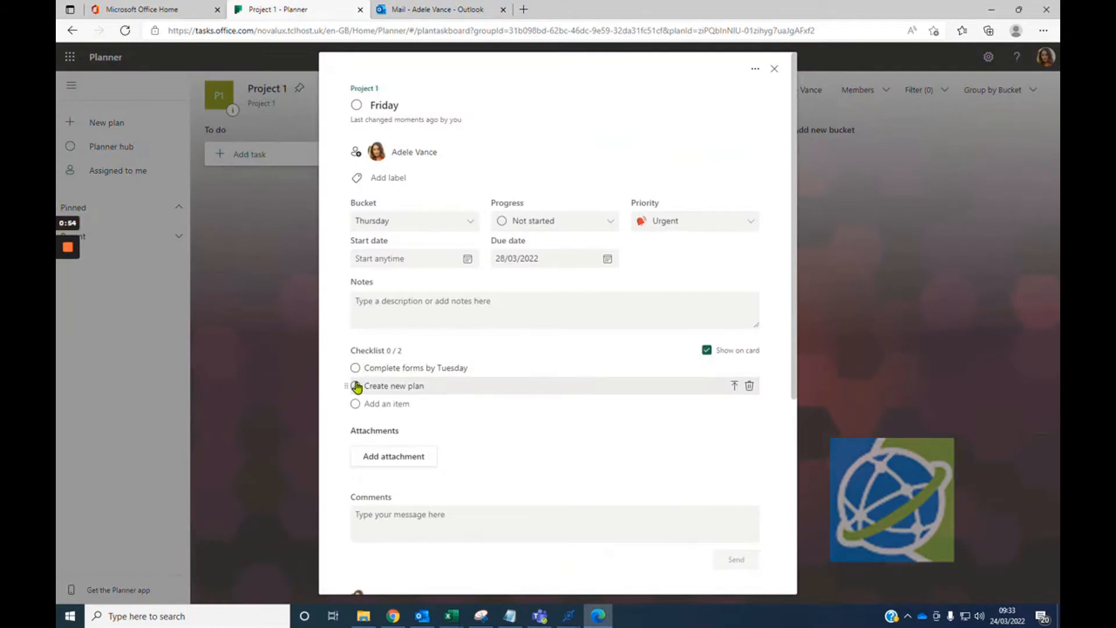
{"action": "left_click", "coordinate": [355, 367]}
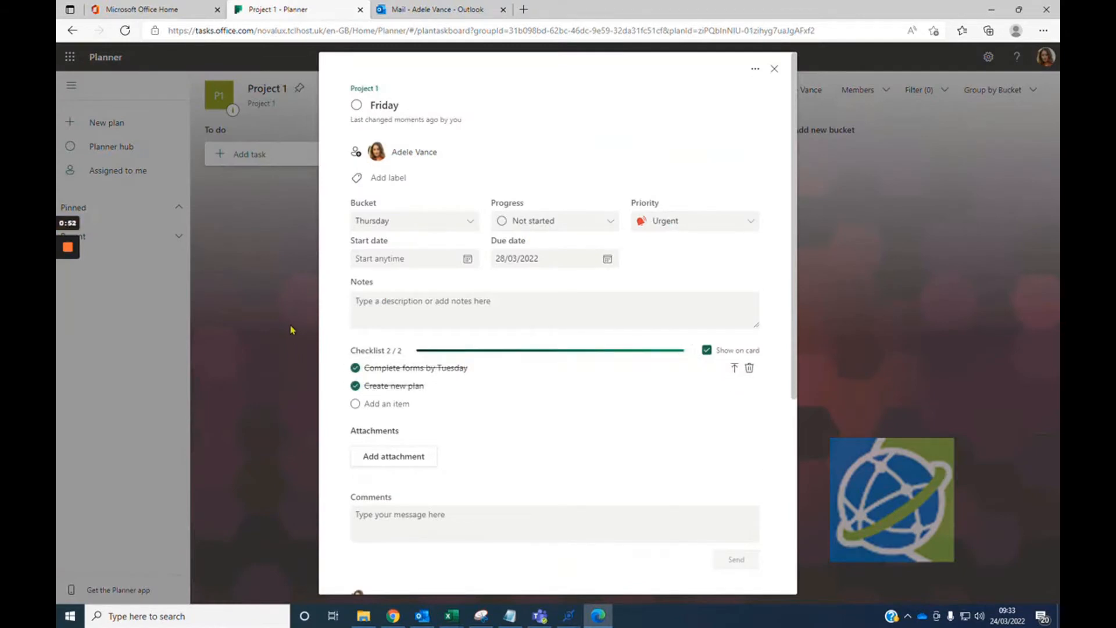